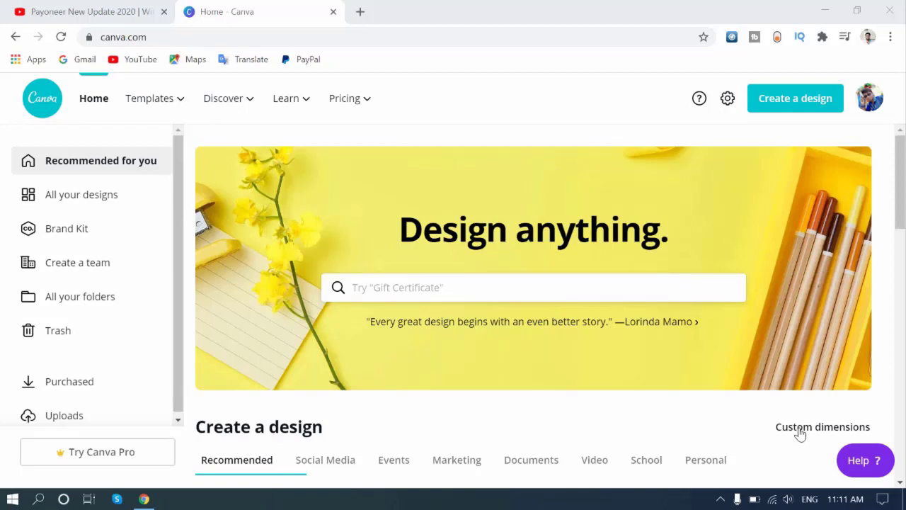
Step: Create a custom 1200 × 670 px design and apply the "The Importance of Human Centered Design" template page to it
{"action": "left_click", "coordinate": [799, 427]}
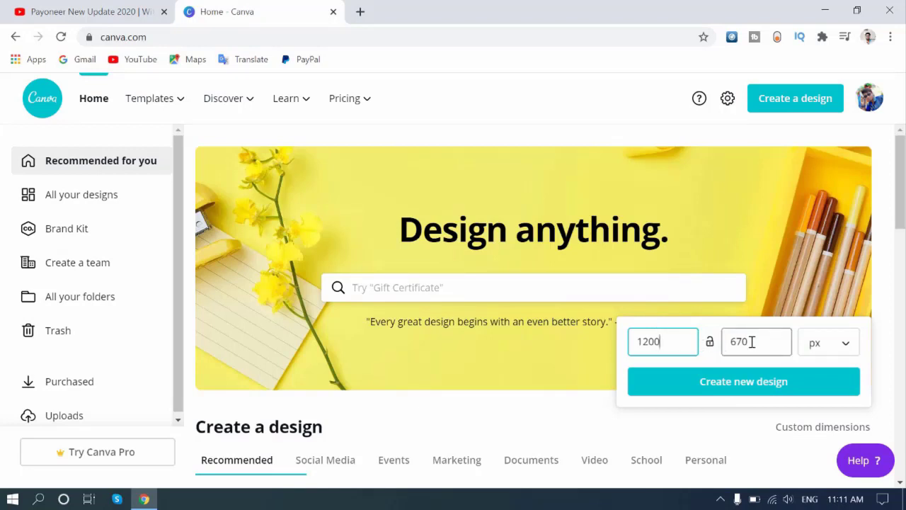
{"action": "left_click", "coordinate": [746, 390]}
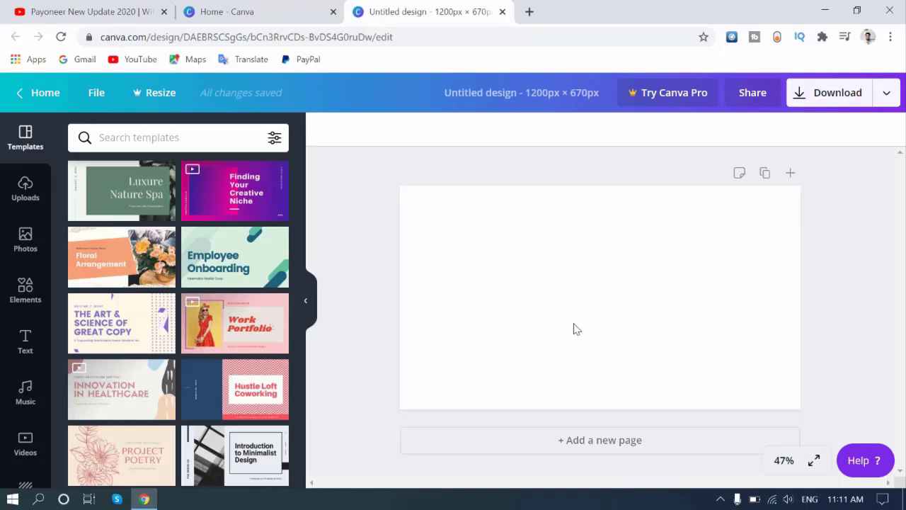
{"action": "scroll", "coordinate": [142, 386], "scroll_direction": "down", "scroll_amount": 4}
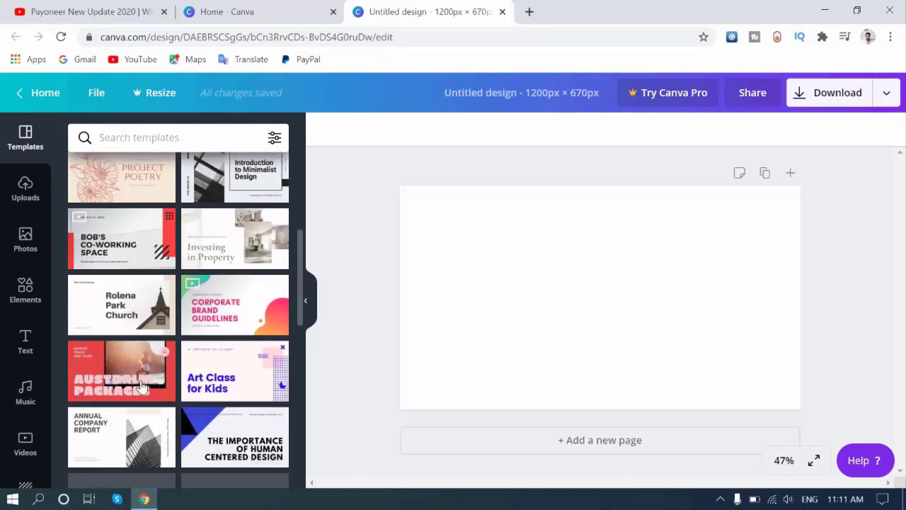
{"action": "scroll", "coordinate": [193, 404], "scroll_direction": "down", "scroll_amount": 1}
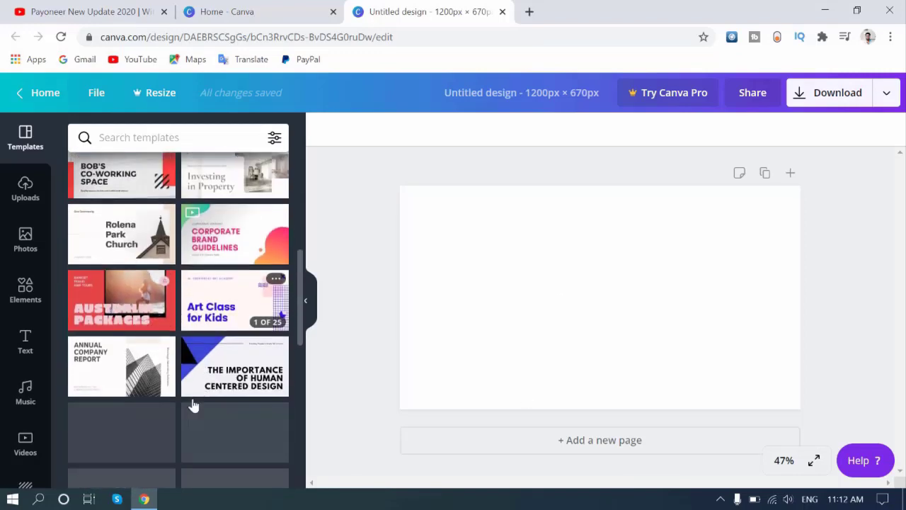
{"action": "left_click", "coordinate": [205, 382]}
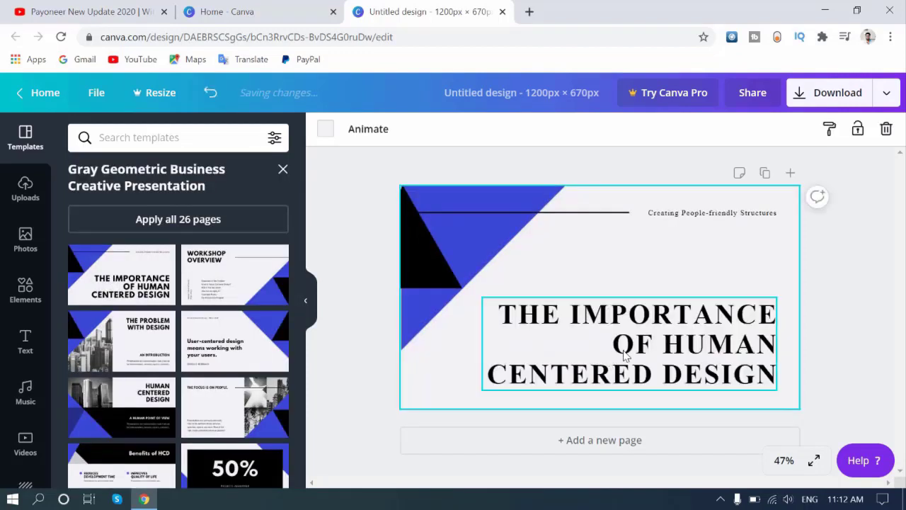
Step: Delete the large "The Importance of Human Centered Design" heading and the "Creating People-friendly Structures" caption from the page
{"action": "left_click", "coordinate": [624, 356]}
{"action": "key", "text": "Delete"}
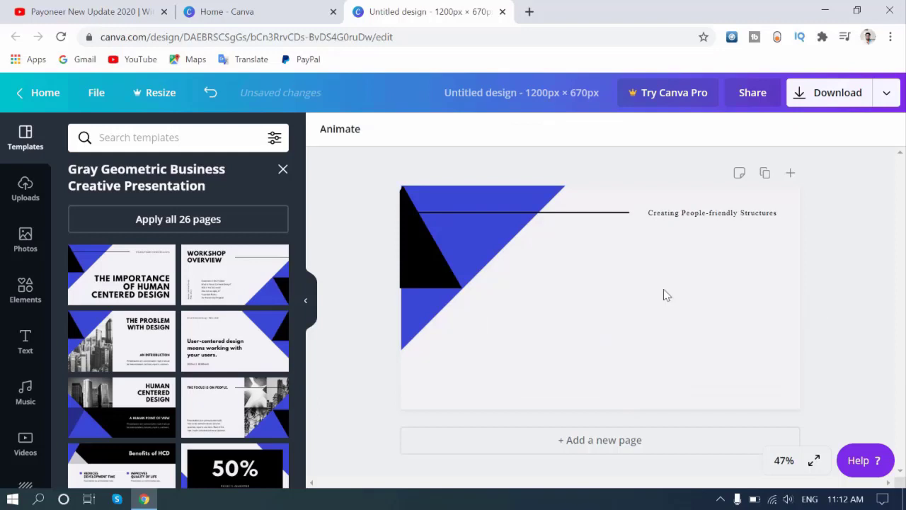
{"action": "left_click", "coordinate": [676, 213]}
{"action": "key", "text": "Delete"}
Step: Delete the thin horizontal line and the black triangle, leaving only the blue triangle on the page
{"action": "left_click", "coordinate": [568, 218]}
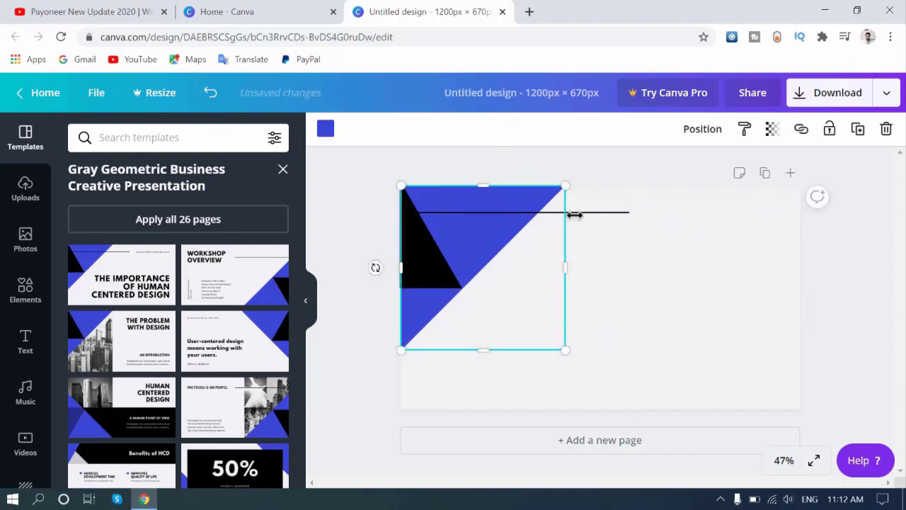
{"action": "left_click", "coordinate": [612, 221]}
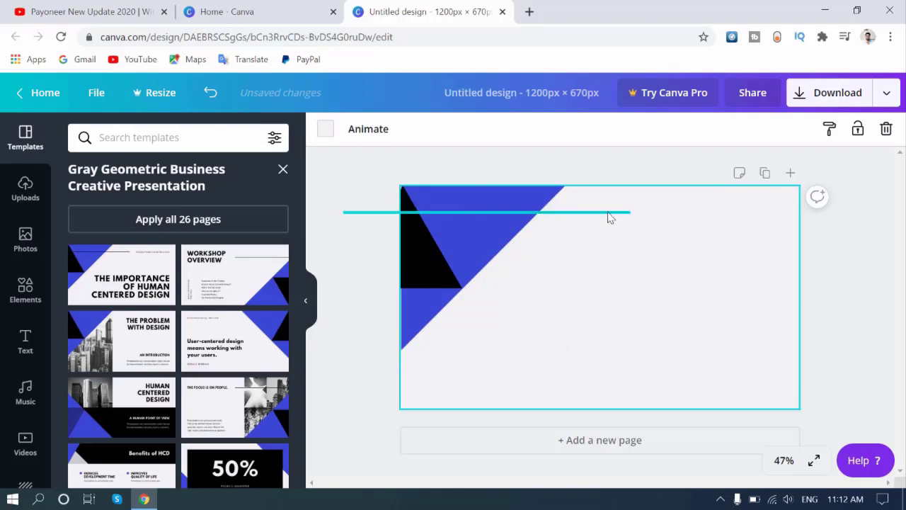
{"action": "left_click", "coordinate": [610, 213]}
{"action": "key", "text": "Delete"}
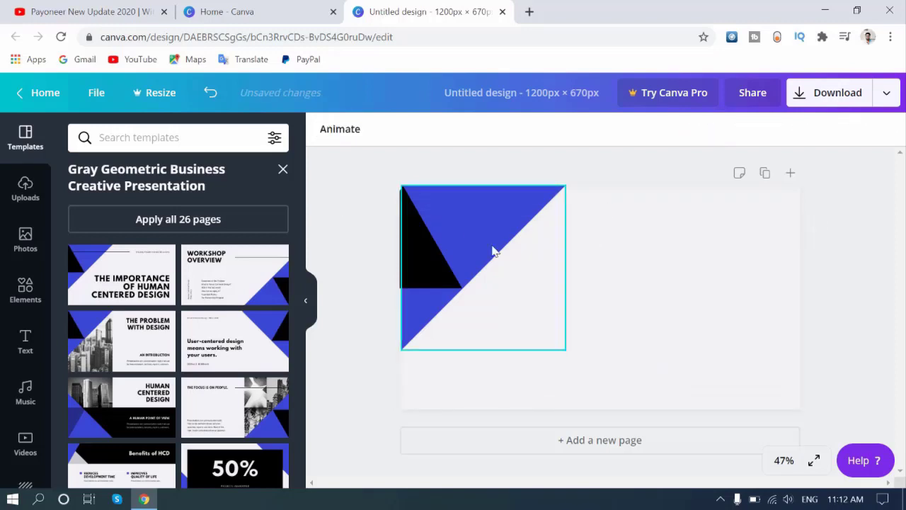
{"action": "left_click", "coordinate": [424, 258]}
{"action": "key", "text": "Delete"}
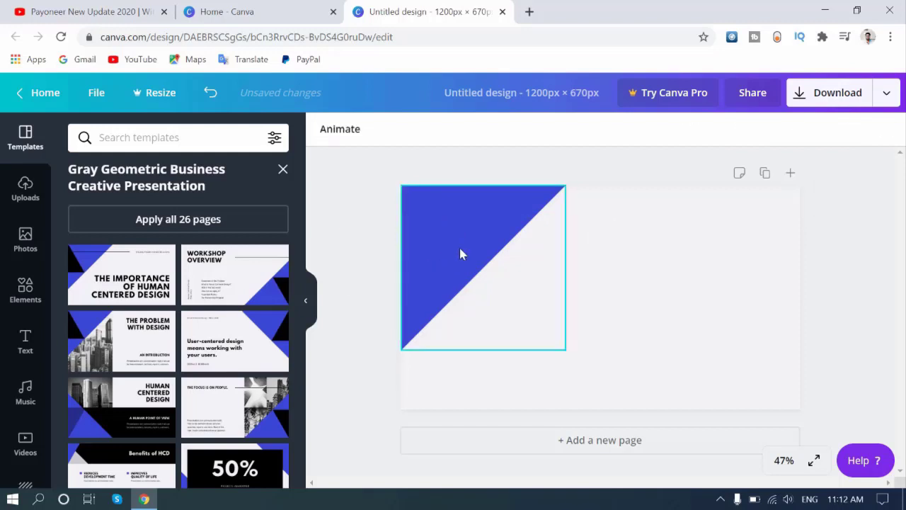
Step: Move the blue triangle to the right half of the page and enlarge it beyond the page edges
{"action": "left_click", "coordinate": [625, 298]}
{"action": "left_click_drag", "start_coordinate": [488, 239], "coordinate": [652, 257]}
{"action": "left_click_drag", "start_coordinate": [736, 375], "coordinate": [809, 460]}
{"action": "left_click_drag", "start_coordinate": [728, 295], "coordinate": [694, 221]}
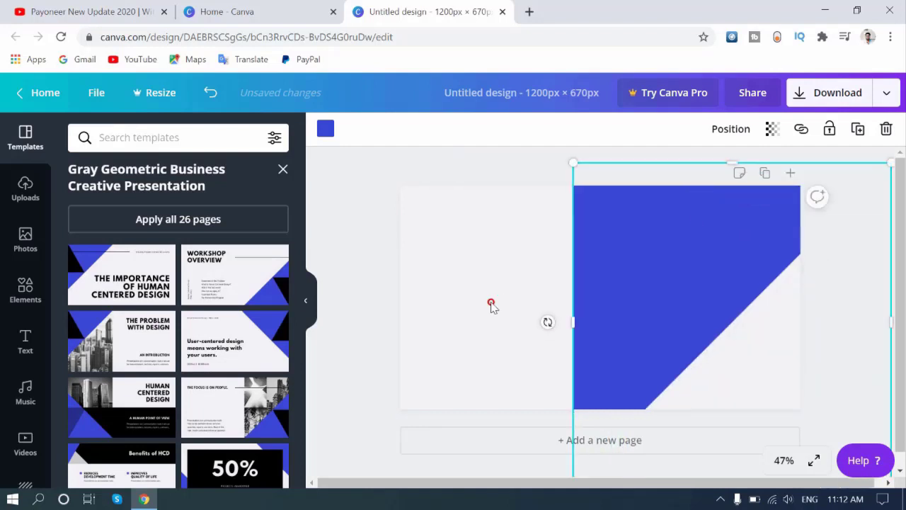
Step: Rotate the blue triangle roughly half a turn and position it to fill the page's lower-right corner
{"action": "left_click_drag", "start_coordinate": [486, 295], "coordinate": [542, 373]}
{"action": "left_click", "coordinate": [615, 301]}
{"action": "left_click_drag", "start_coordinate": [546, 319], "coordinate": [819, 329]}
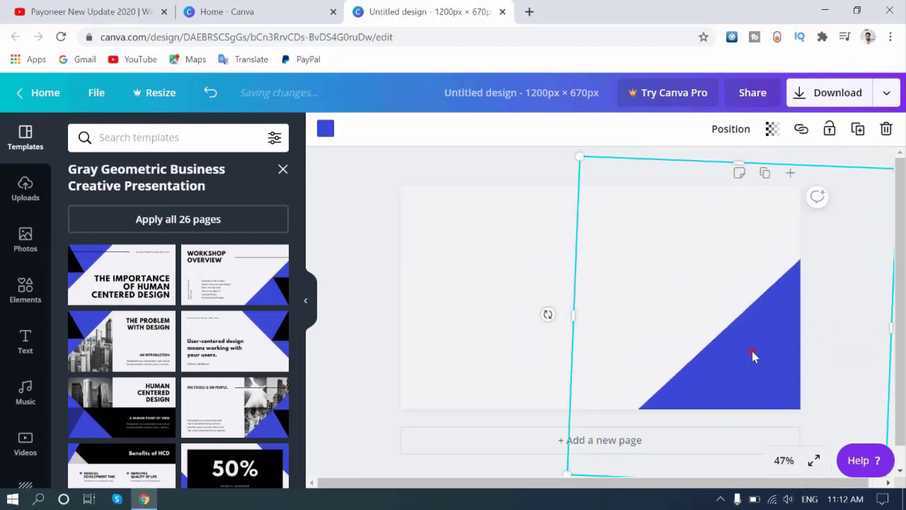
{"action": "left_click_drag", "start_coordinate": [712, 303], "coordinate": [717, 316]}
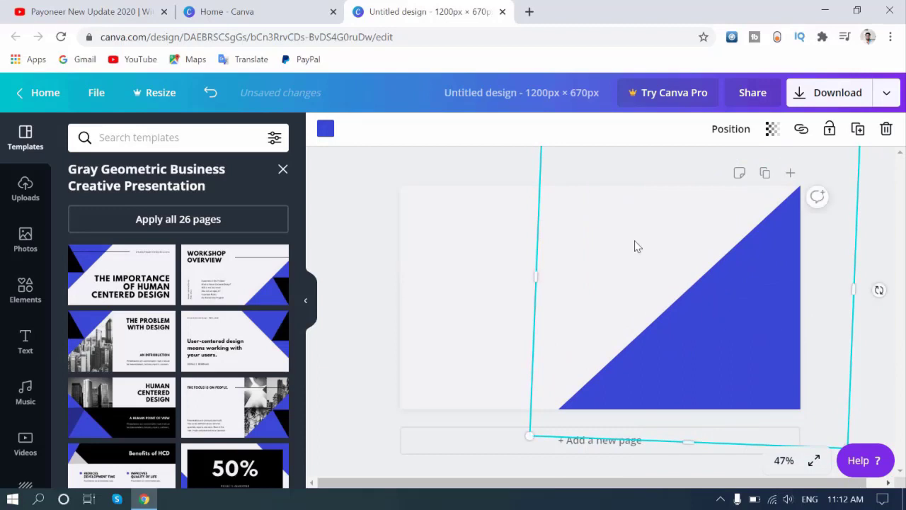
Step: Change the page background color to the light gray default color
{"action": "left_click", "coordinate": [440, 295]}
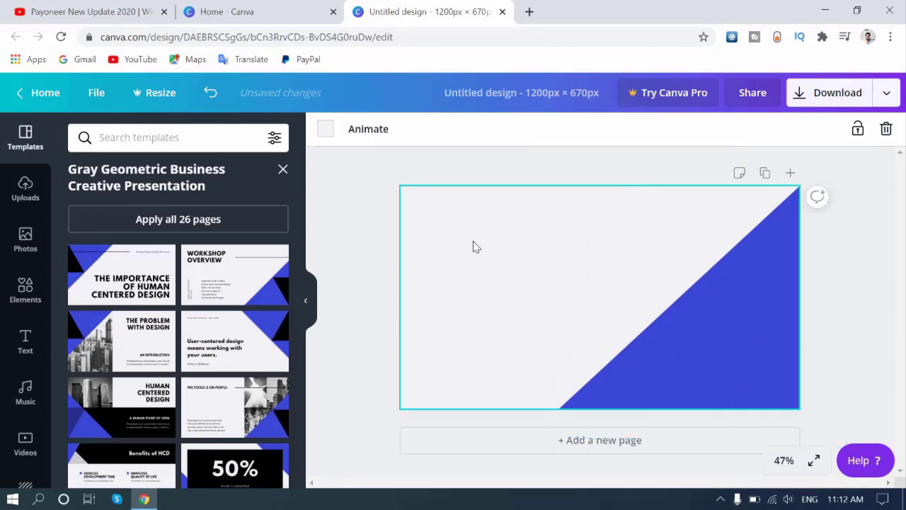
{"action": "left_click", "coordinate": [329, 136]}
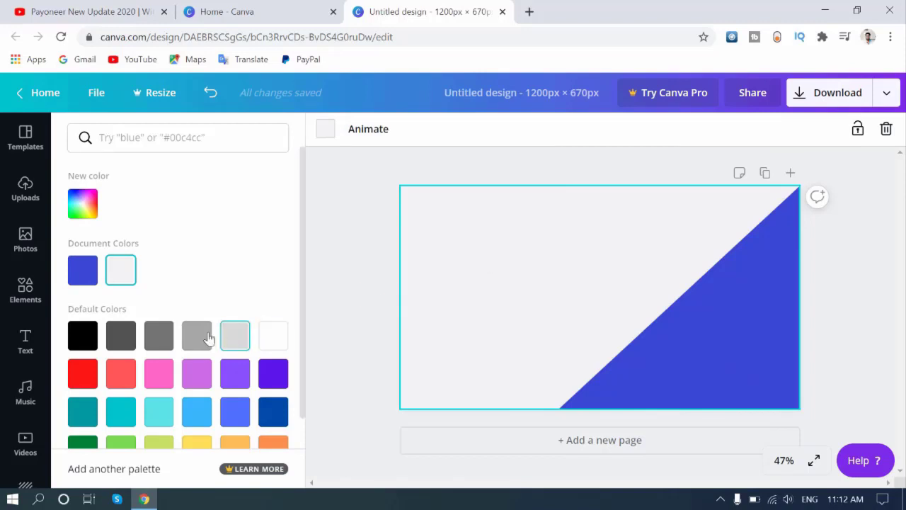
{"action": "left_click", "coordinate": [237, 334]}
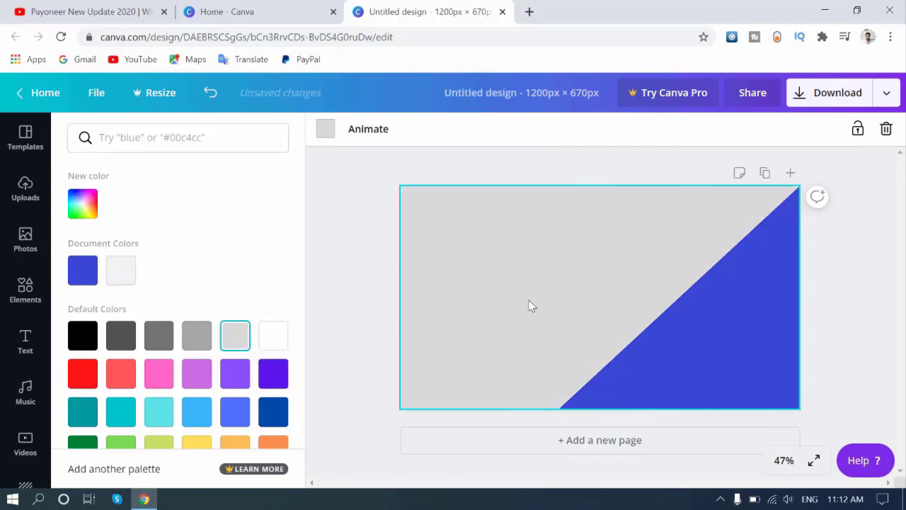
{"action": "left_click", "coordinate": [371, 304]}
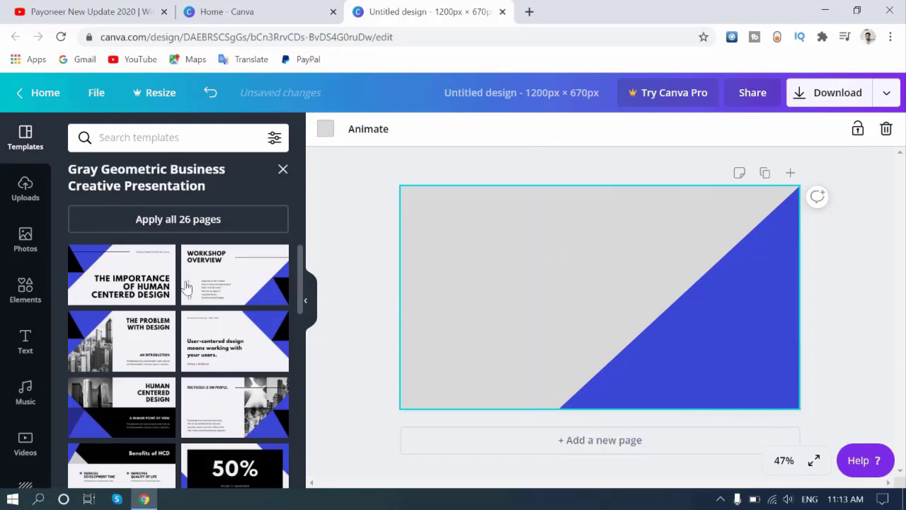
Step: Add a subheading to the page with the text "SEO serch engine optimazation"
{"action": "left_click", "coordinate": [26, 346]}
{"action": "left_click", "coordinate": [151, 261]}
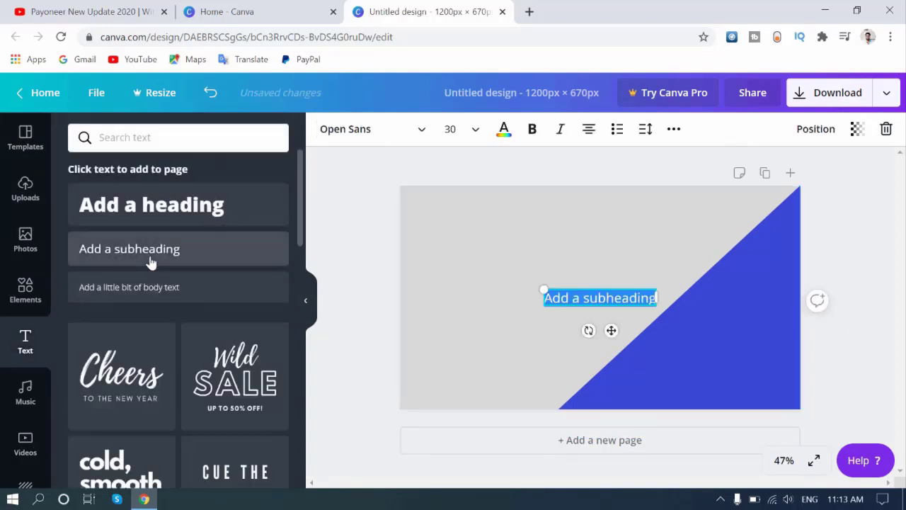
{"action": "key", "text": "BackSpace"}
{"action": "type", "text": "S"}
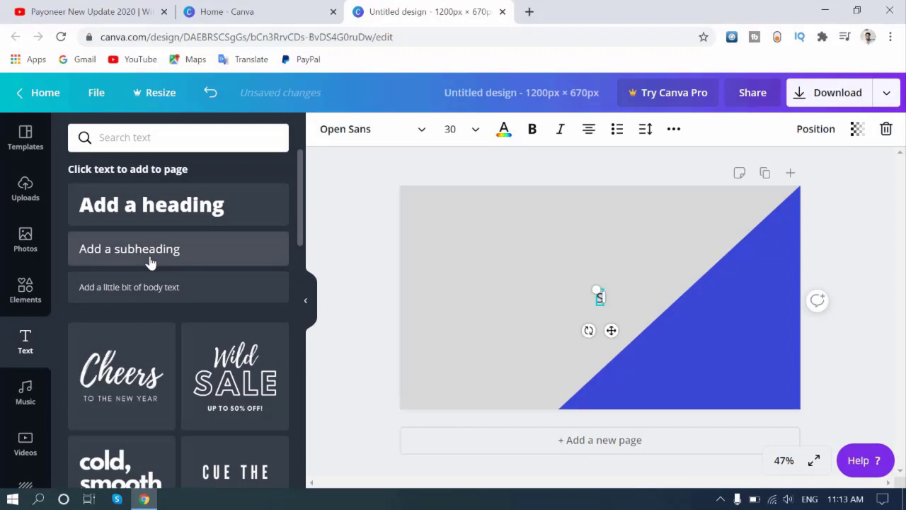
{"action": "type", "text": "EO"}
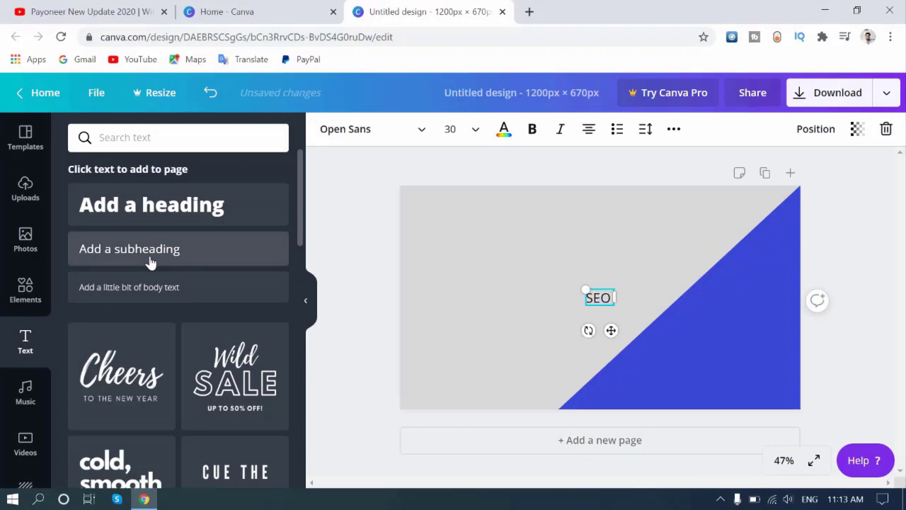
{"action": "type", "text": " serch engine optimazation"}
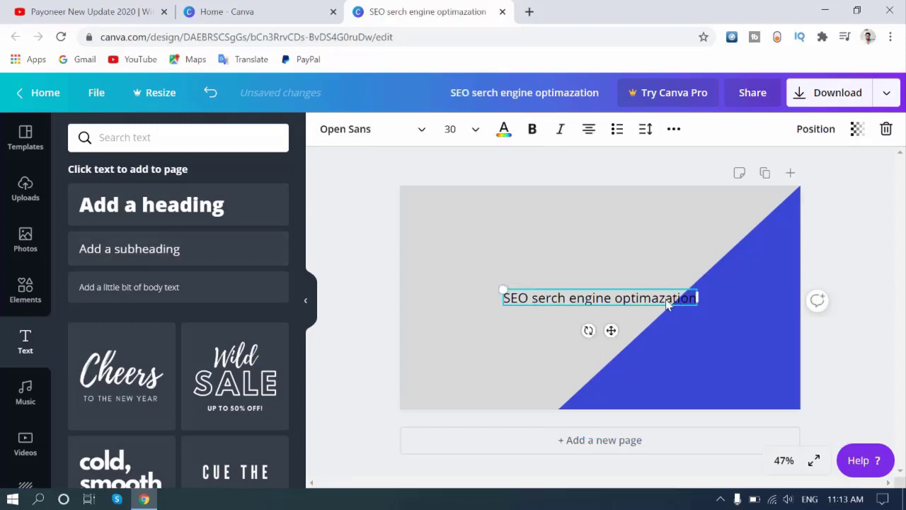
Step: Move the "SEO serch engine optimazation" text to the top of the page and enlarge it to about size 49.7
{"action": "left_click_drag", "start_coordinate": [667, 305], "coordinate": [621, 218]}
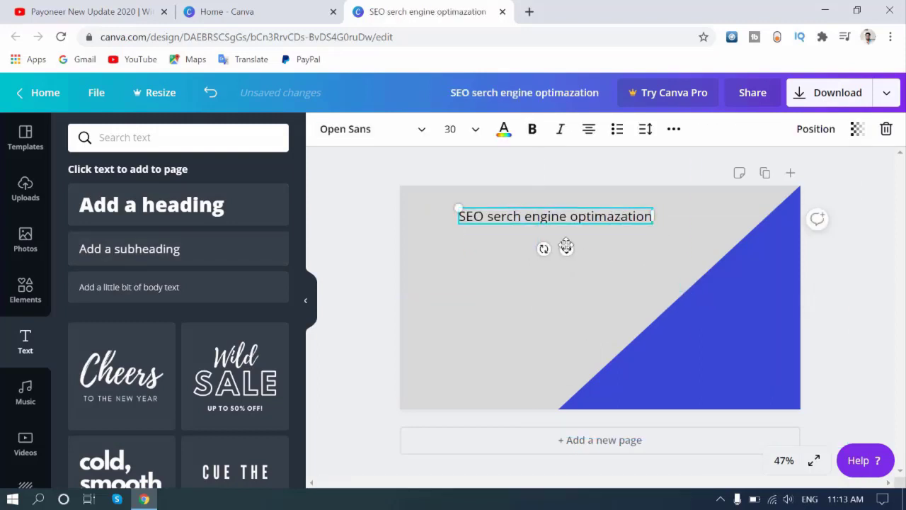
{"action": "mouse_move", "coordinate": [625, 229]}
{"action": "left_mouse_down"}
{"action": "mouse_move", "coordinate": [616, 259]}
{"action": "mouse_move", "coordinate": [611, 219]}
{"action": "mouse_move", "coordinate": [620, 247]}
{"action": "left_mouse_up"}
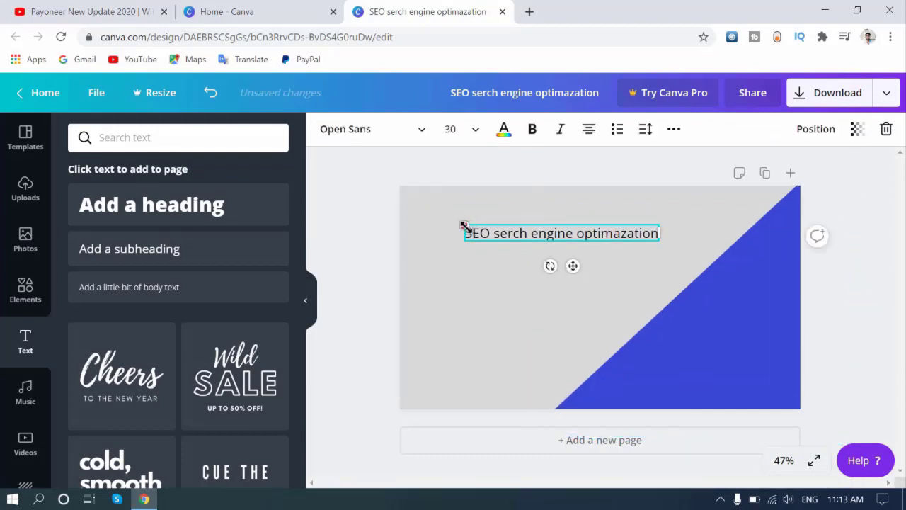
{"action": "left_click_drag", "start_coordinate": [464, 227], "coordinate": [347, 157]}
{"action": "left_click", "coordinate": [471, 329]}
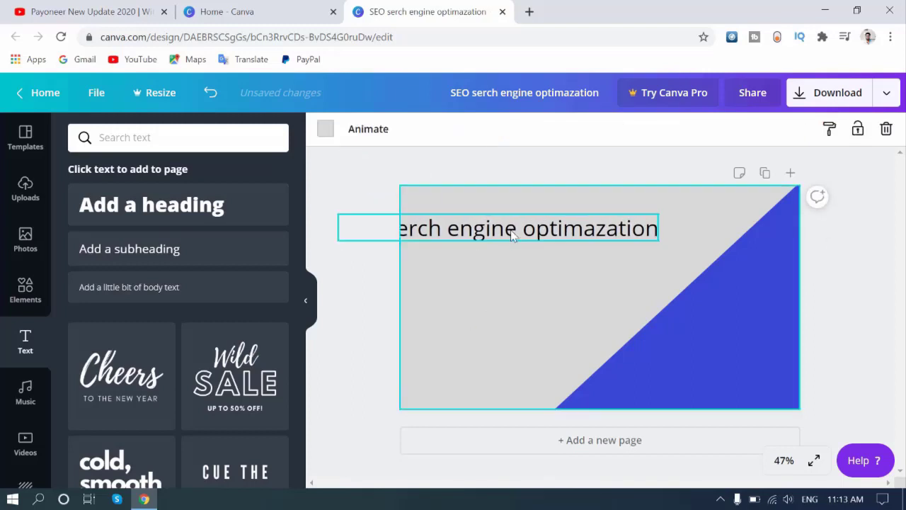
{"action": "left_click_drag", "start_coordinate": [513, 229], "coordinate": [596, 219]}
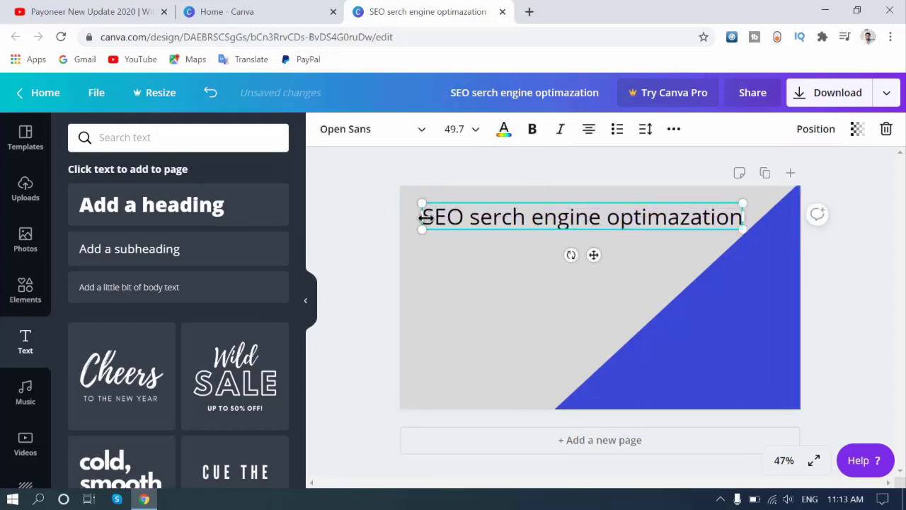
Step: Widen the title's text box slightly and reposition it within the top edge of the page
{"action": "left_click_drag", "start_coordinate": [423, 217], "coordinate": [400, 218]}
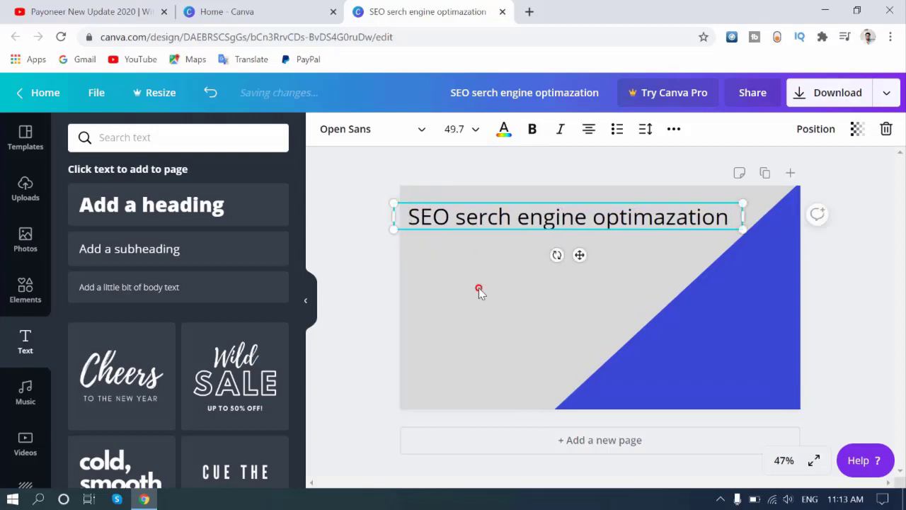
{"action": "left_click", "coordinate": [479, 289]}
{"action": "left_click", "coordinate": [536, 227]}
{"action": "left_click_drag", "start_coordinate": [536, 226], "coordinate": [553, 224]}
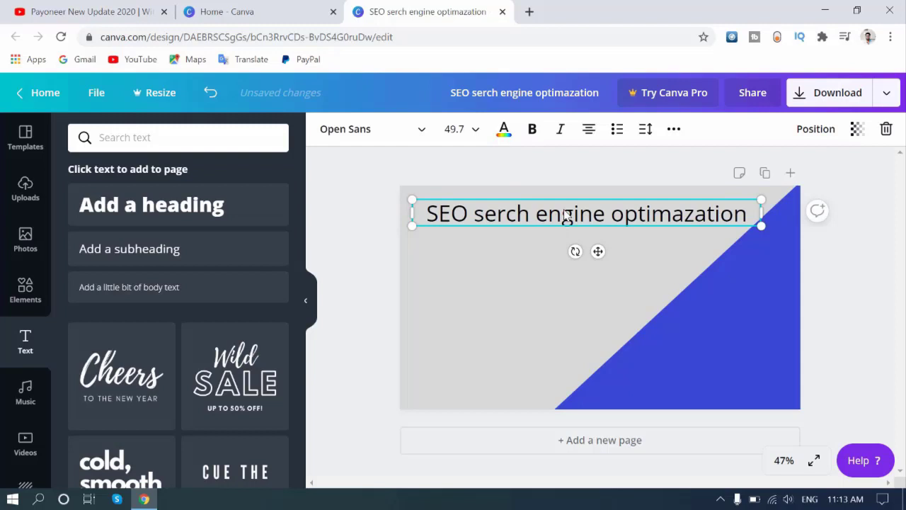
Step: Change the title text color to the red default color
{"action": "left_click", "coordinate": [504, 130]}
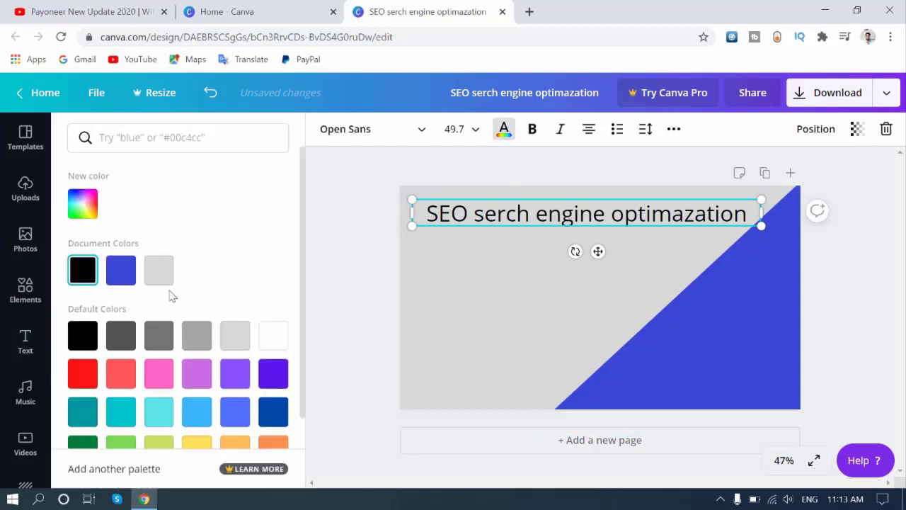
{"action": "left_click", "coordinate": [82, 373]}
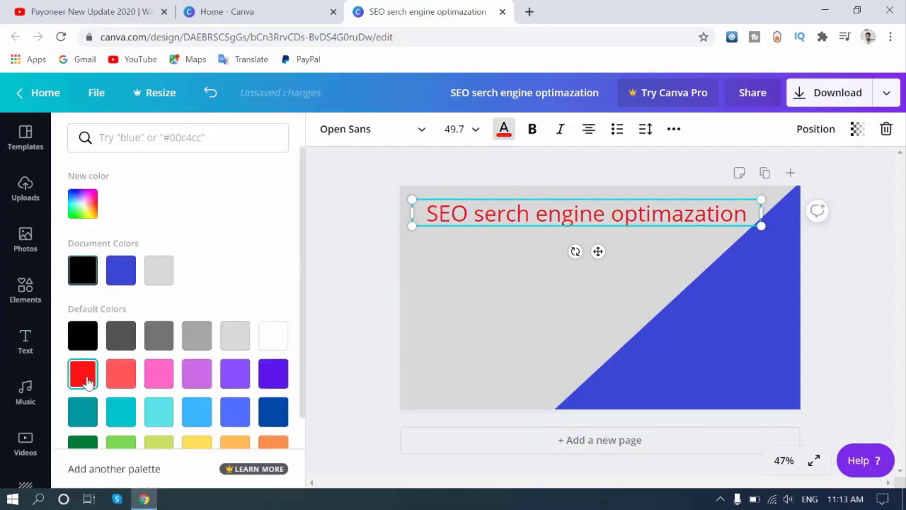
{"action": "left_click", "coordinate": [482, 301]}
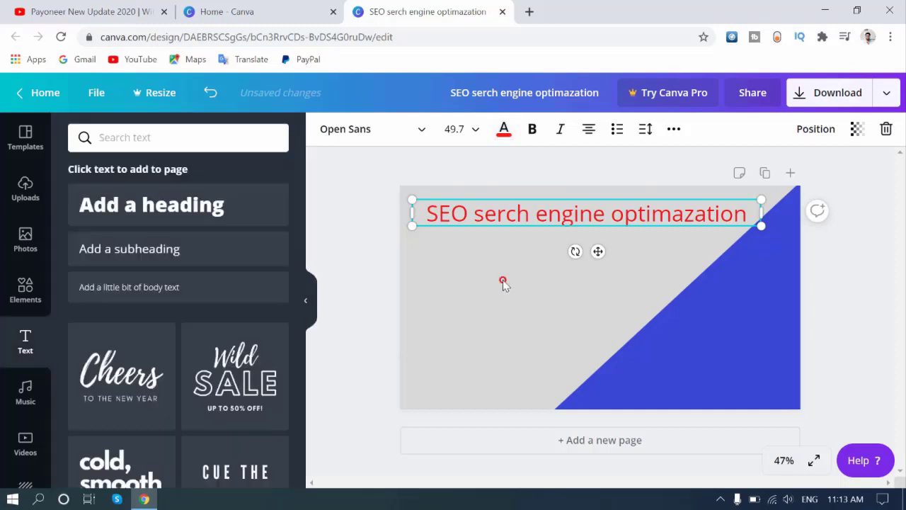
{"action": "left_click", "coordinate": [503, 279]}
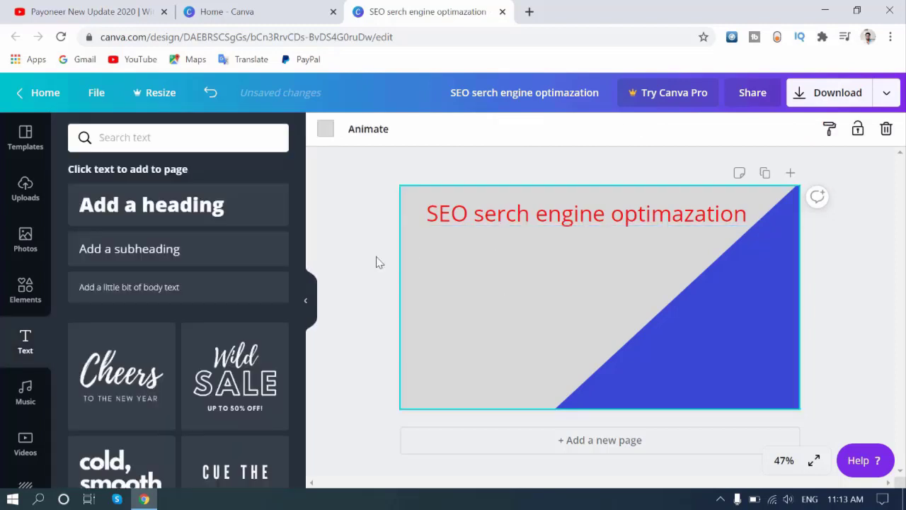
Step: Change the title text's font to Lovelo
{"action": "left_click", "coordinate": [519, 222]}
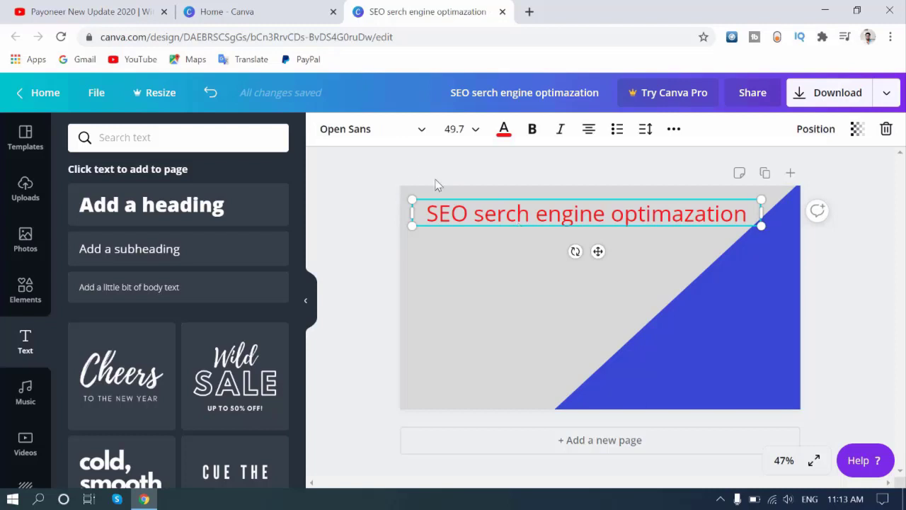
{"action": "left_click", "coordinate": [358, 136]}
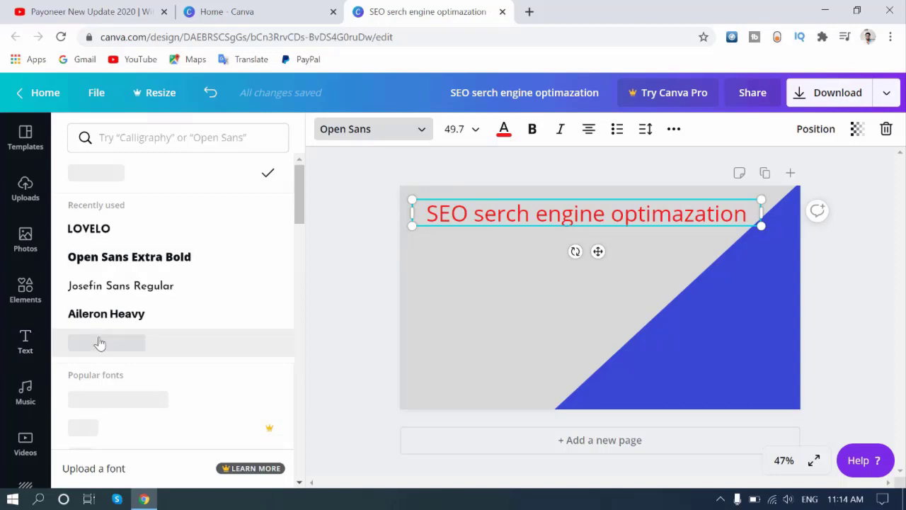
{"action": "scroll", "coordinate": [123, 407], "scroll_direction": "down", "scroll_amount": 2}
{"action": "scroll", "coordinate": [123, 407], "scroll_direction": "down", "scroll_amount": 3}
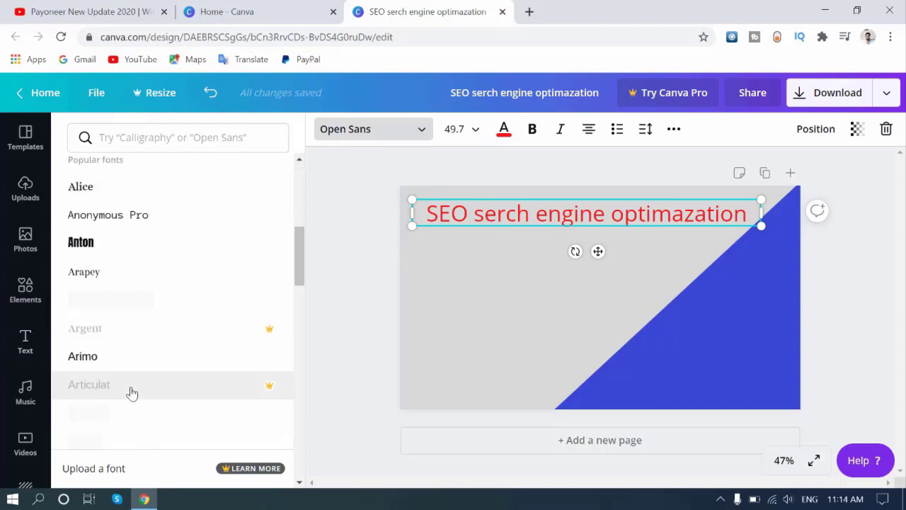
{"action": "scroll", "coordinate": [131, 392], "scroll_direction": "up", "scroll_amount": 5}
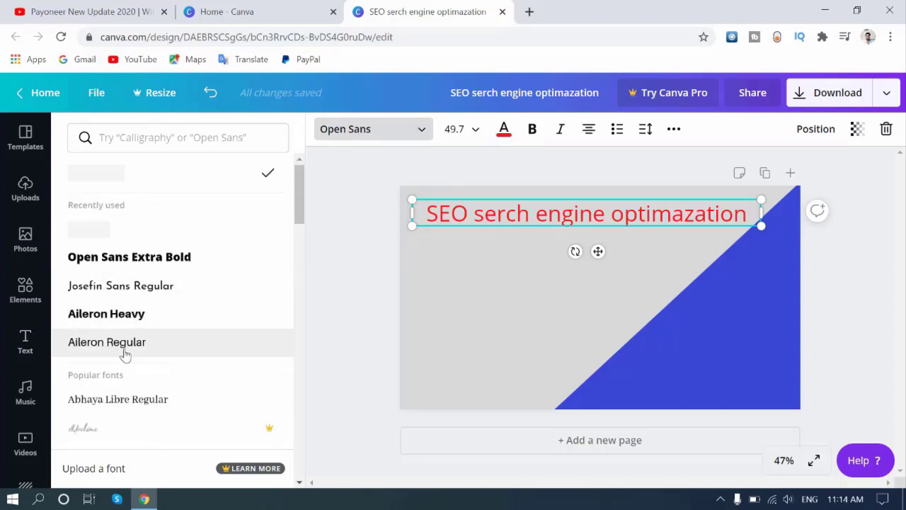
{"action": "scroll", "coordinate": [125, 353], "scroll_direction": "down", "scroll_amount": 2}
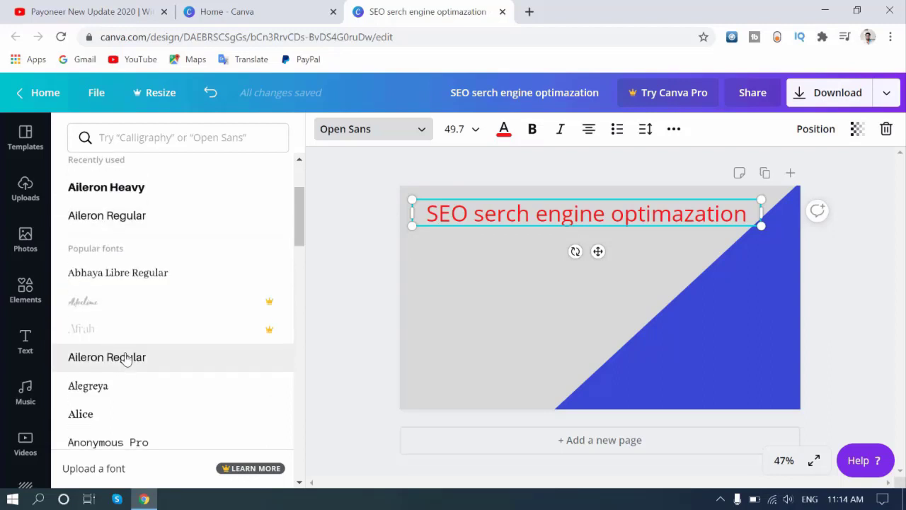
{"action": "scroll", "coordinate": [120, 333], "scroll_direction": "up", "scroll_amount": 3}
{"action": "scroll", "coordinate": [106, 262], "scroll_direction": "up", "scroll_amount": 1}
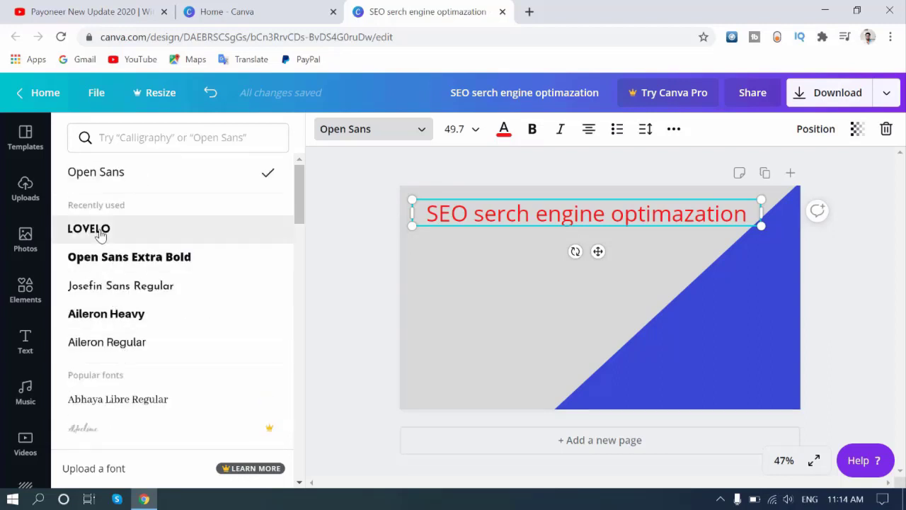
{"action": "left_click", "coordinate": [99, 234]}
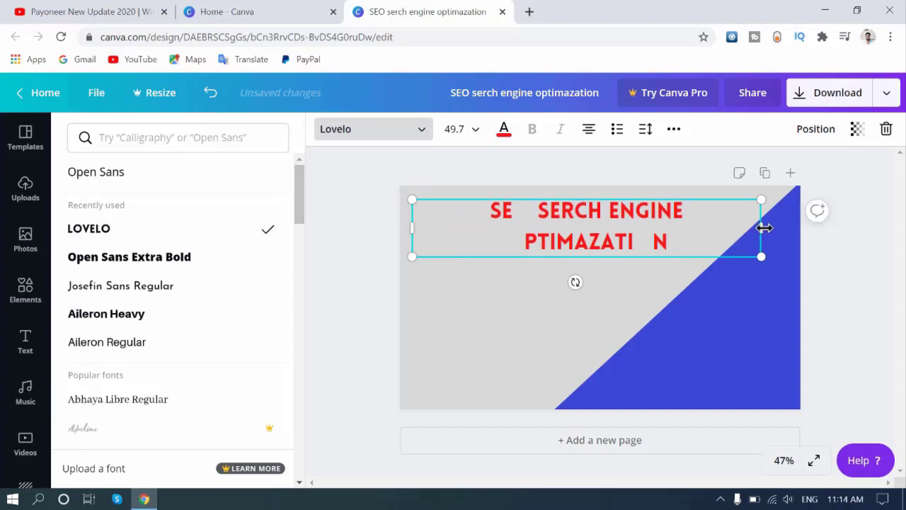
Step: Widen the title's text box slightly and set its font to Josefin Sans Regular
{"action": "mouse_move", "coordinate": [762, 227]}
{"action": "left_mouse_down"}
{"action": "mouse_move", "coordinate": [797, 218]}
{"action": "mouse_move", "coordinate": [777, 223]}
{"action": "left_mouse_up"}
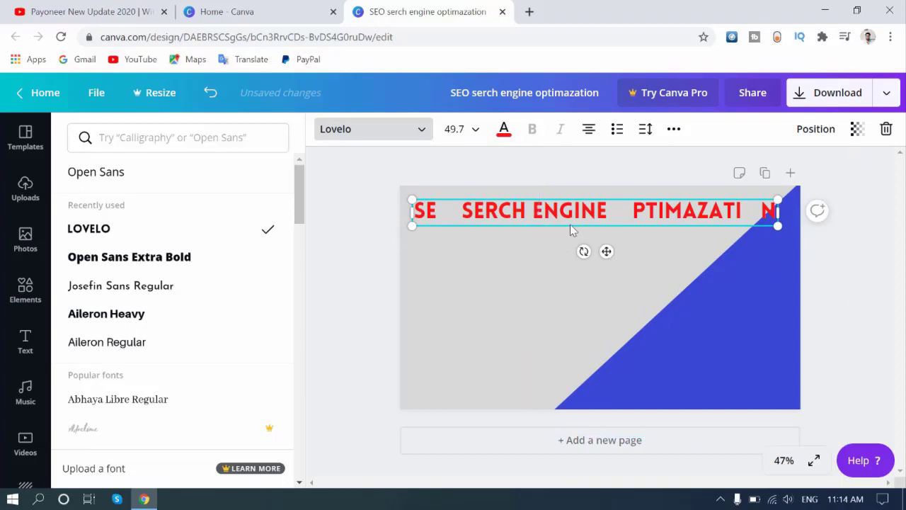
{"action": "left_click", "coordinate": [113, 292]}
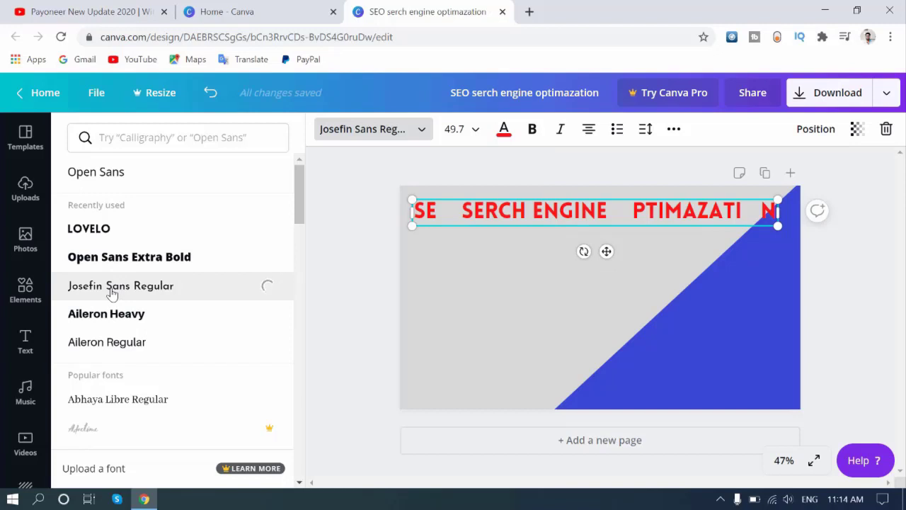
{"action": "key", "text": "Escape"}
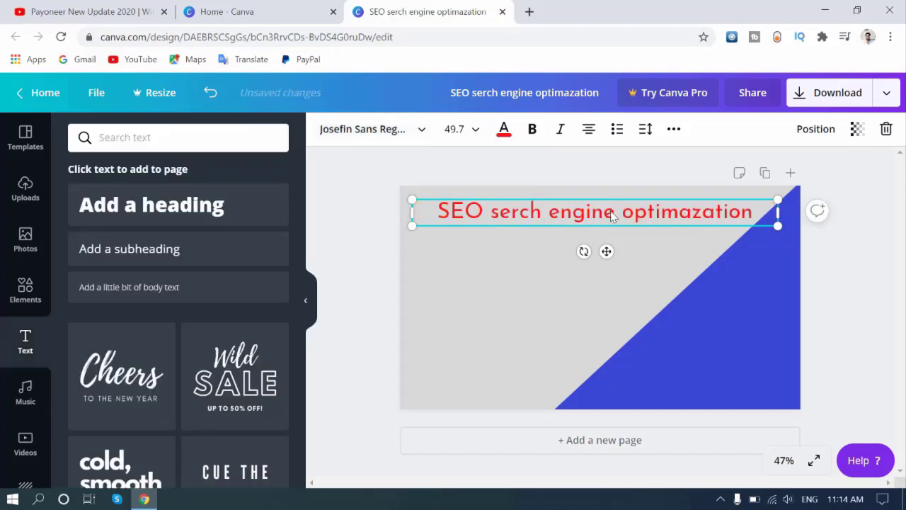
{"action": "left_click", "coordinate": [484, 300]}
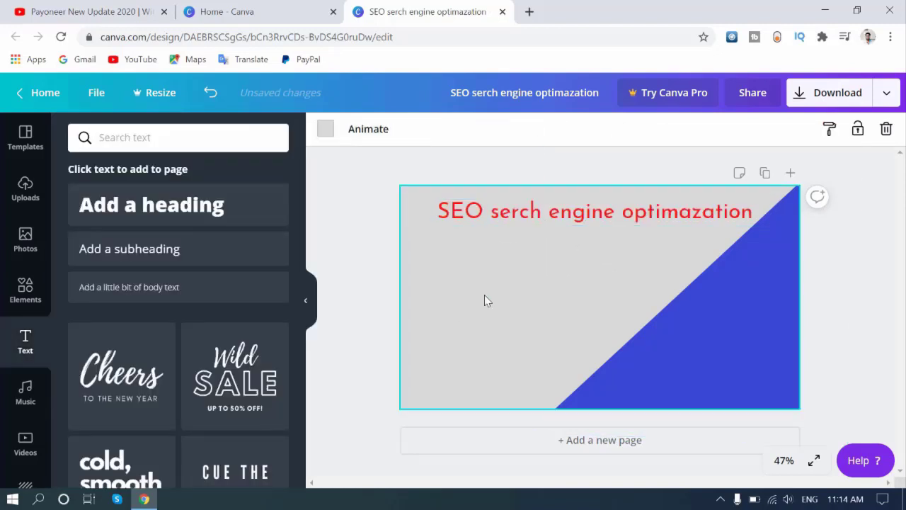
Step: Add a body text line reading "Backlink" to the page
{"action": "left_click", "coordinate": [552, 309]}
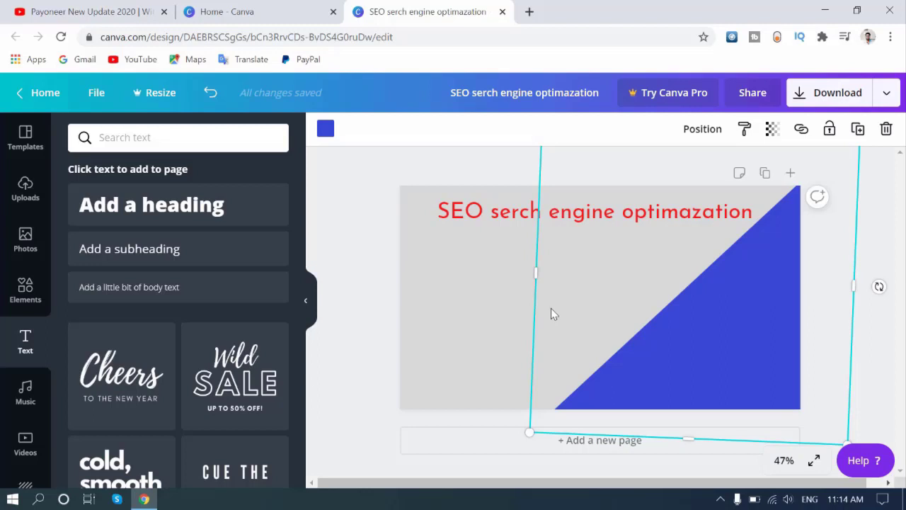
{"action": "left_click", "coordinate": [161, 297]}
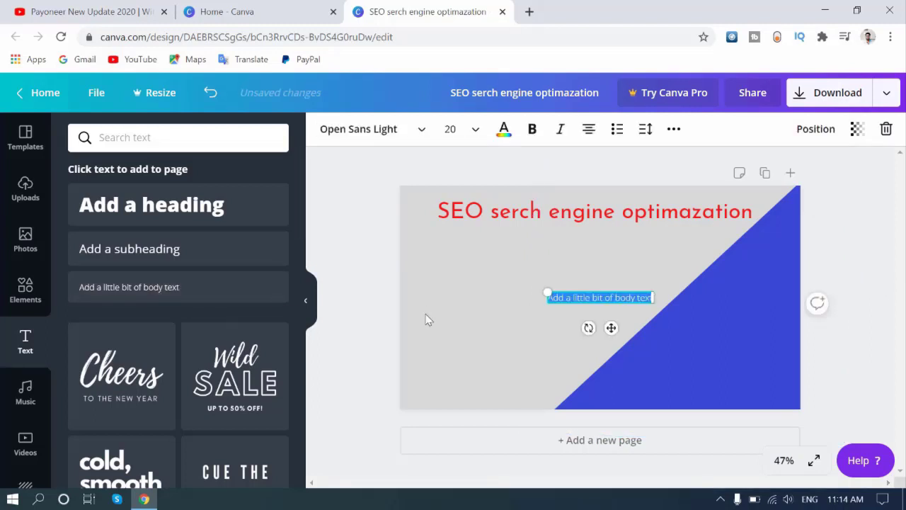
{"action": "key", "text": "BackSpace"}
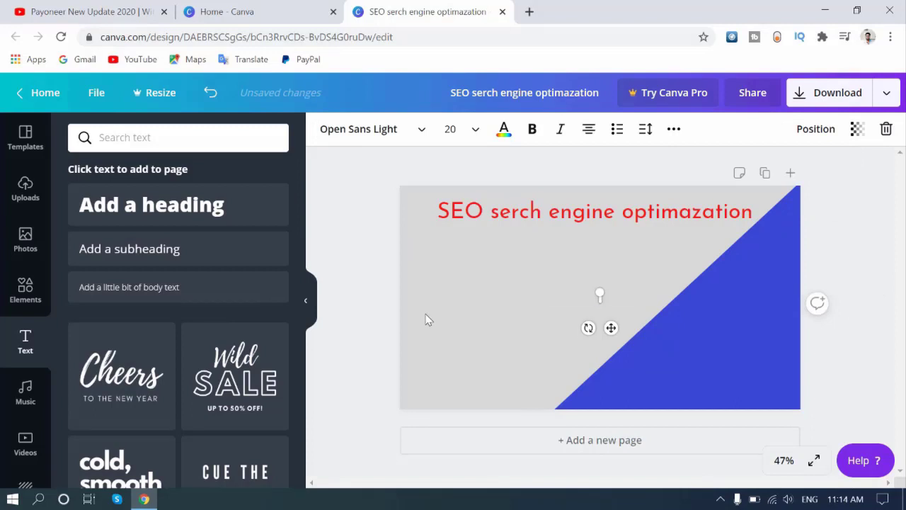
{"action": "type", "text": "Backlink"}
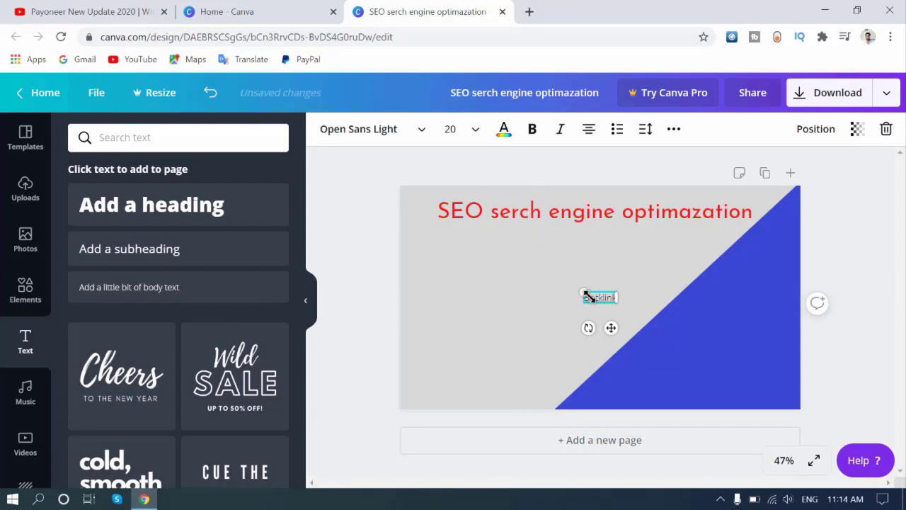
Step: Enlarge the "Backlink" text to about size 68 and place it beneath the start of the title
{"action": "left_click_drag", "start_coordinate": [583, 292], "coordinate": [454, 249]}
{"action": "left_click", "coordinate": [621, 305]}
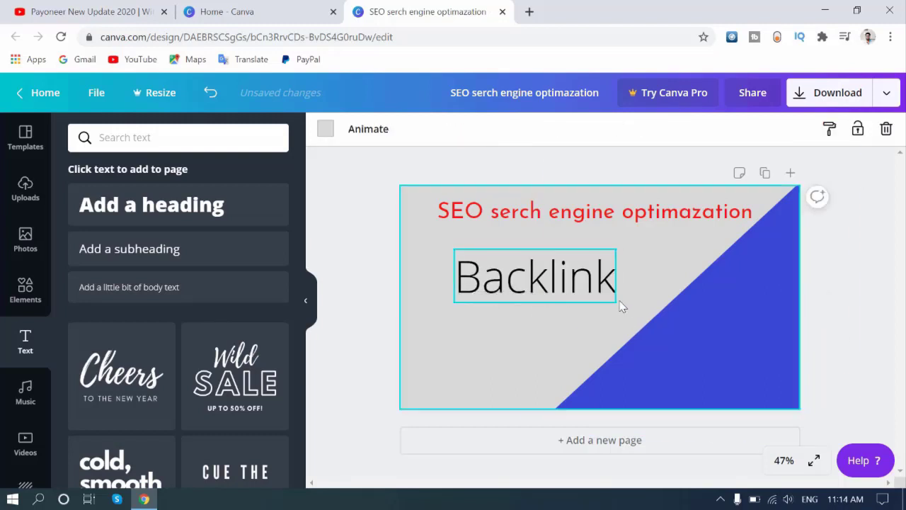
{"action": "left_click", "coordinate": [587, 275]}
{"action": "left_click_drag", "start_coordinate": [620, 312], "coordinate": [547, 259]}
{"action": "left_click", "coordinate": [542, 356]}
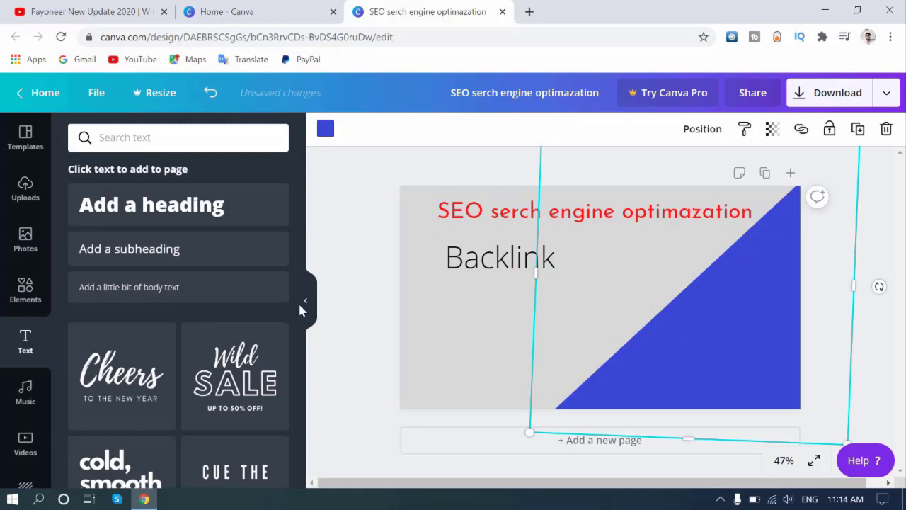
Step: Add a body text line reading "Guest Post" at about size 49.1 directly below "Backlink"
{"action": "left_click", "coordinate": [186, 285]}
{"action": "key", "text": "BackSpace"}
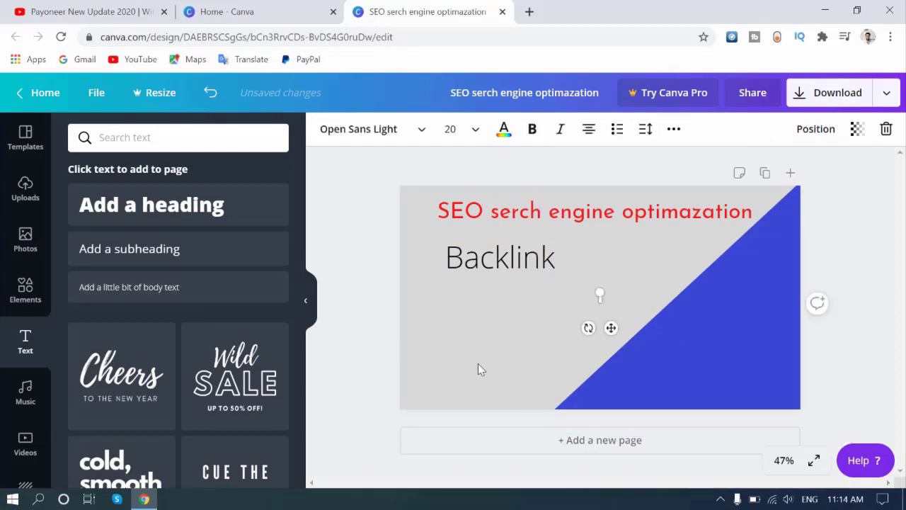
{"action": "type", "text": "Guest Post"}
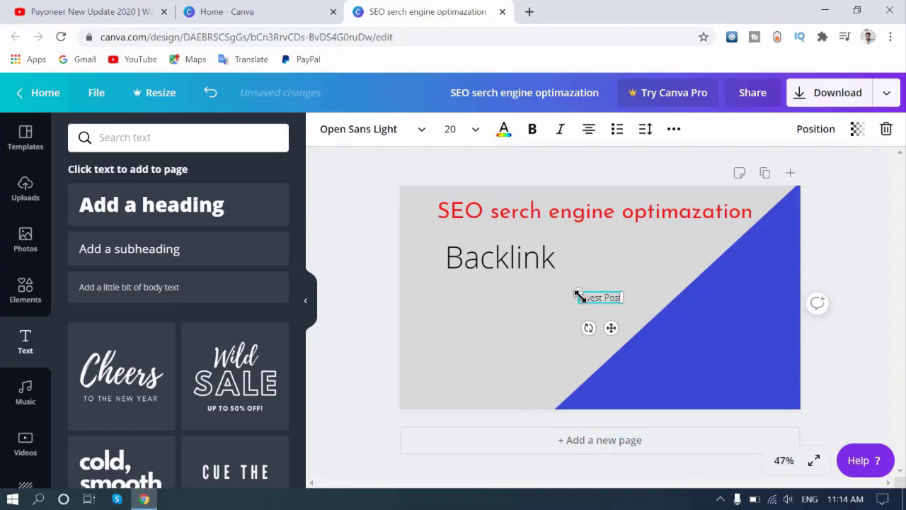
{"action": "left_click_drag", "start_coordinate": [577, 296], "coordinate": [488, 295]}
{"action": "left_click", "coordinate": [509, 362]}
{"action": "left_click", "coordinate": [554, 297]}
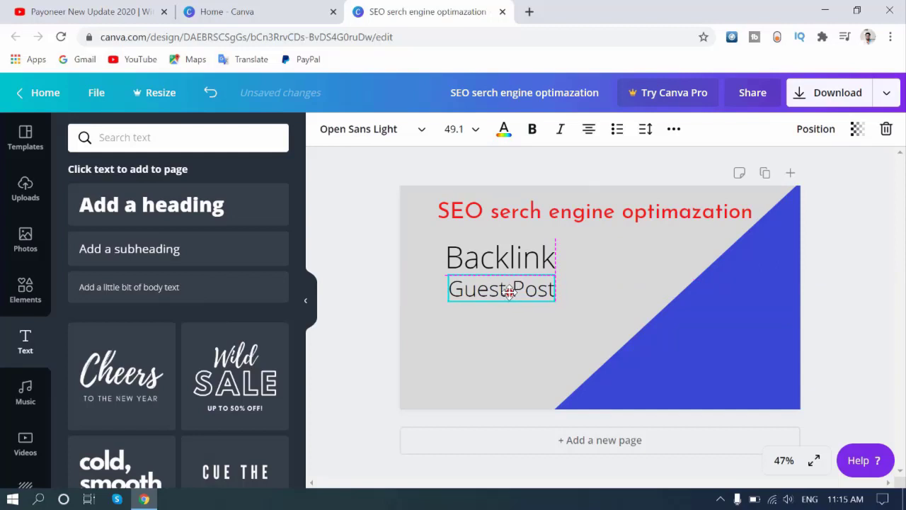
Step: Add another body text line reading "Blog Comment" to the page
{"action": "left_click", "coordinate": [172, 290]}
{"action": "key", "text": "BackSpace"}
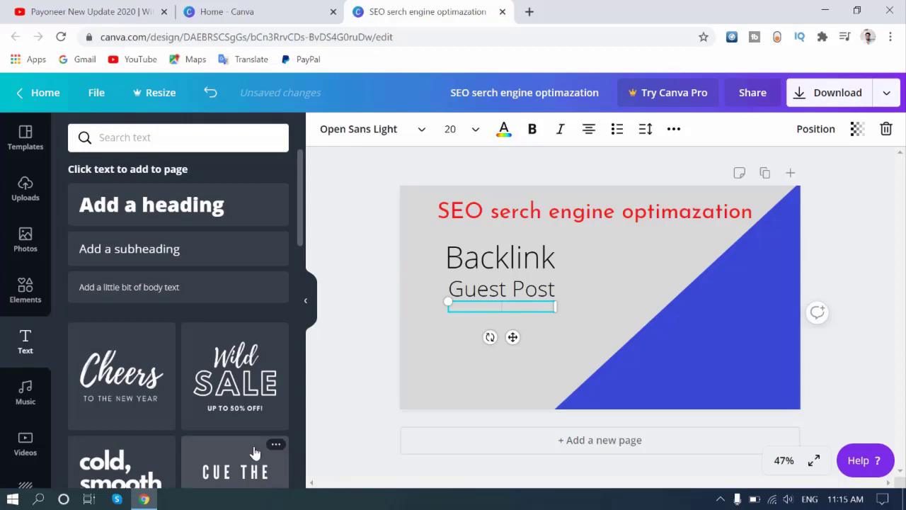
{"action": "type", "text": "Blog Commw"}
{"action": "key", "text": "BackSpace"}
{"action": "type", "text": "ent"}
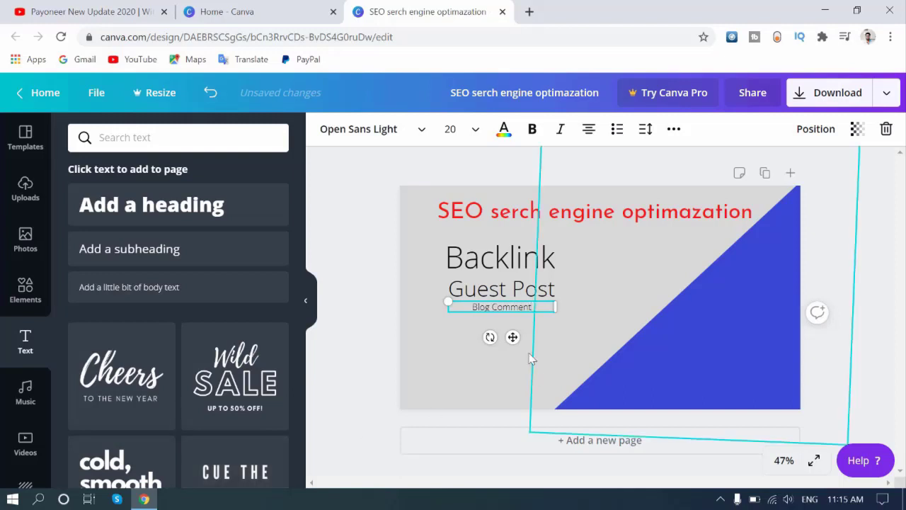
Step: Enlarge the "Blog Comment" text to about size 39.5 and place it directly below "Guest Post"
{"action": "left_click", "coordinate": [531, 359]}
{"action": "left_click", "coordinate": [489, 310]}
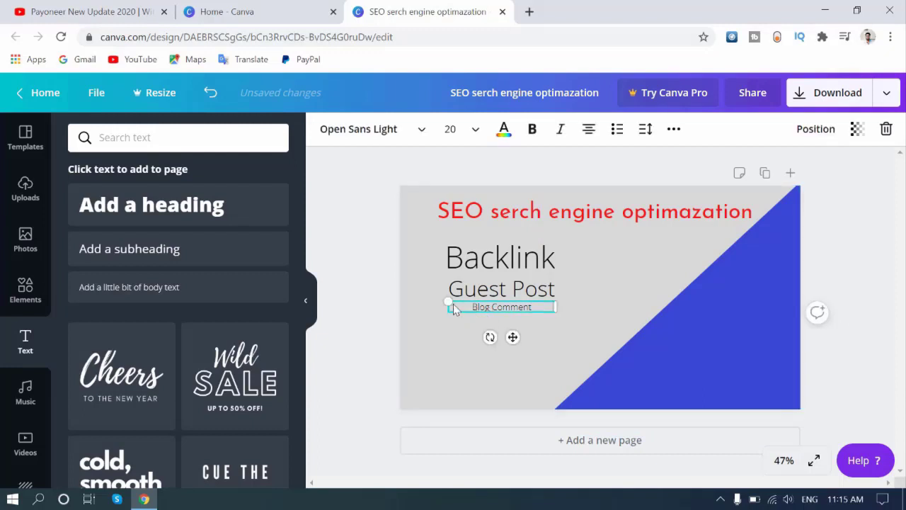
{"action": "left_click_drag", "start_coordinate": [455, 310], "coordinate": [344, 247]}
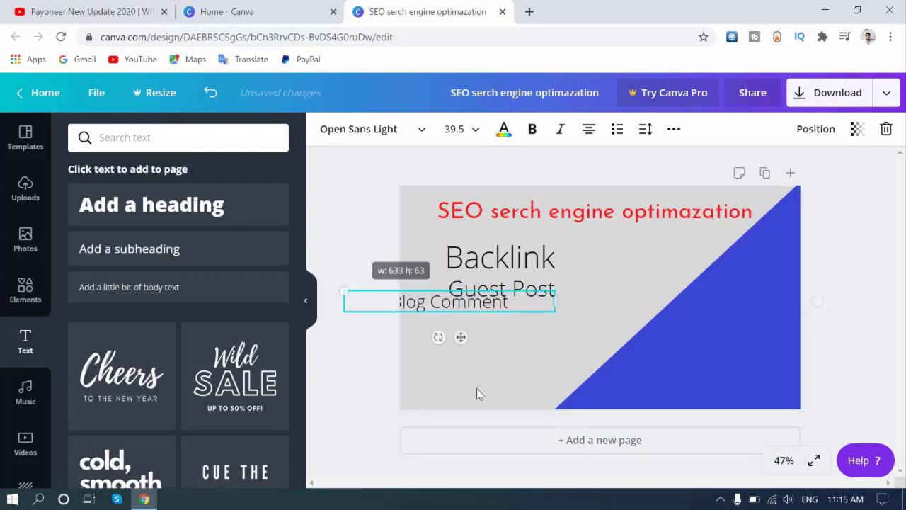
{"action": "left_click", "coordinate": [476, 395]}
{"action": "left_click", "coordinate": [450, 312]}
{"action": "left_click_drag", "start_coordinate": [450, 312], "coordinate": [499, 324]}
Step: Make the "Backlink" text bold and widen its text box so the word fits on one line
{"action": "left_click", "coordinate": [500, 257]}
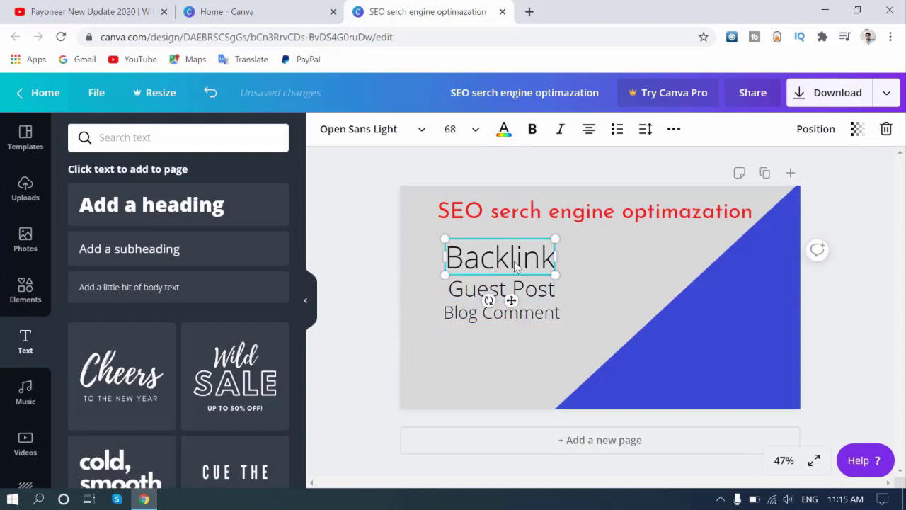
{"action": "left_click_drag", "start_coordinate": [563, 257], "coordinate": [570, 257]}
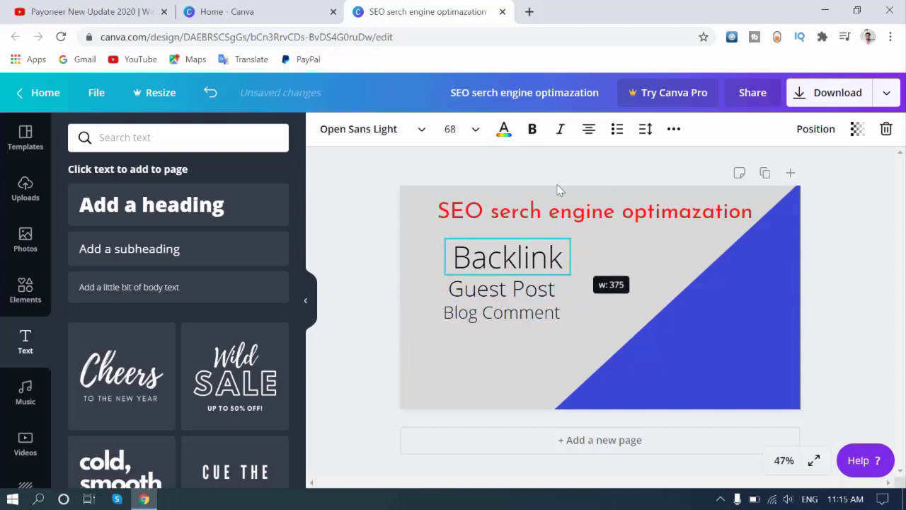
{"action": "left_click", "coordinate": [532, 128]}
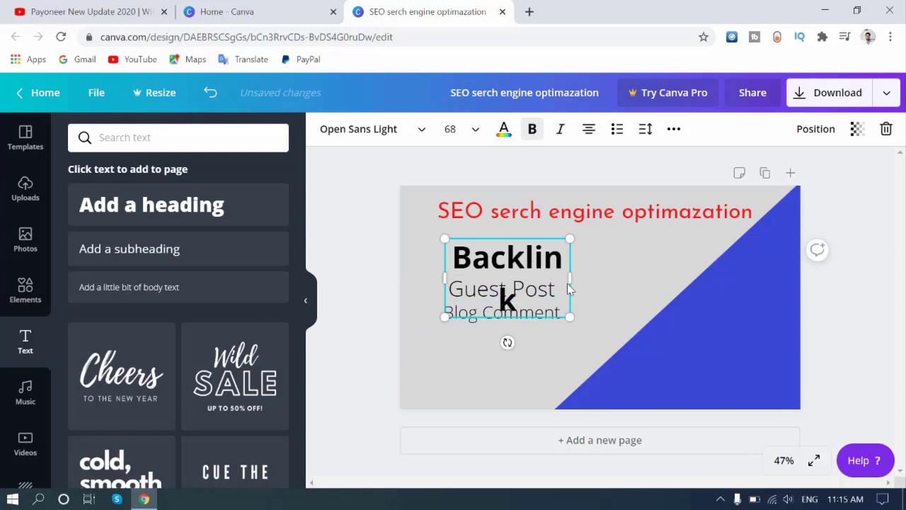
{"action": "mouse_move", "coordinate": [570, 288]}
{"action": "left_mouse_down"}
{"action": "mouse_move", "coordinate": [588, 271]}
{"action": "mouse_move", "coordinate": [582, 289]}
{"action": "left_mouse_up"}
Step: Make the "Guest Post" text bold and shift it toward the page's left edge
{"action": "left_click", "coordinate": [545, 296]}
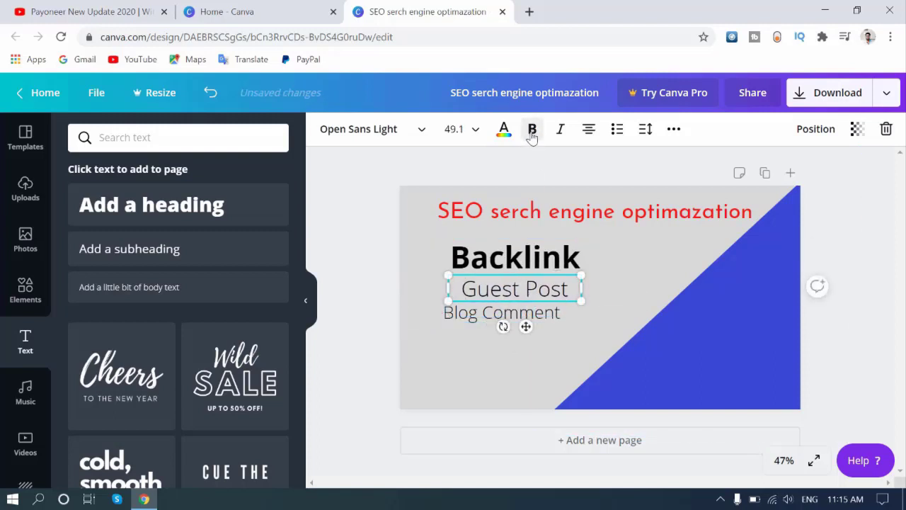
{"action": "left_click", "coordinate": [532, 129]}
{"action": "left_click_drag", "start_coordinate": [525, 327], "coordinate": [490, 291]}
Step: Make the "Blog Comment" text bold and move "Backlink" left so the three lines share a left edge
{"action": "left_click", "coordinate": [546, 318]}
{"action": "left_click", "coordinate": [532, 129]}
{"action": "left_click", "coordinate": [504, 382]}
{"action": "left_click_drag", "start_coordinate": [532, 257], "coordinate": [512, 252]}
{"action": "left_click", "coordinate": [503, 359]}
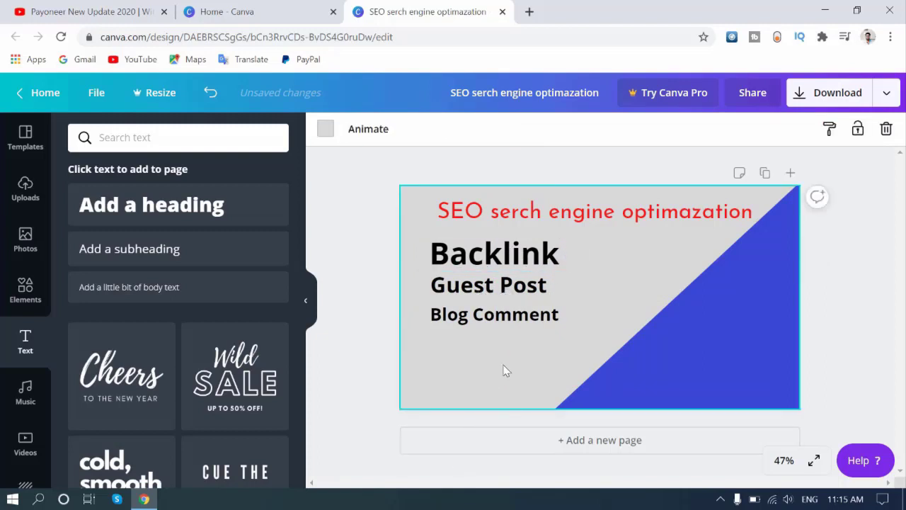
Step: Add a heading reading "Fiverr.com" and place it near the page's lower-left corner
{"action": "left_click", "coordinate": [217, 208]}
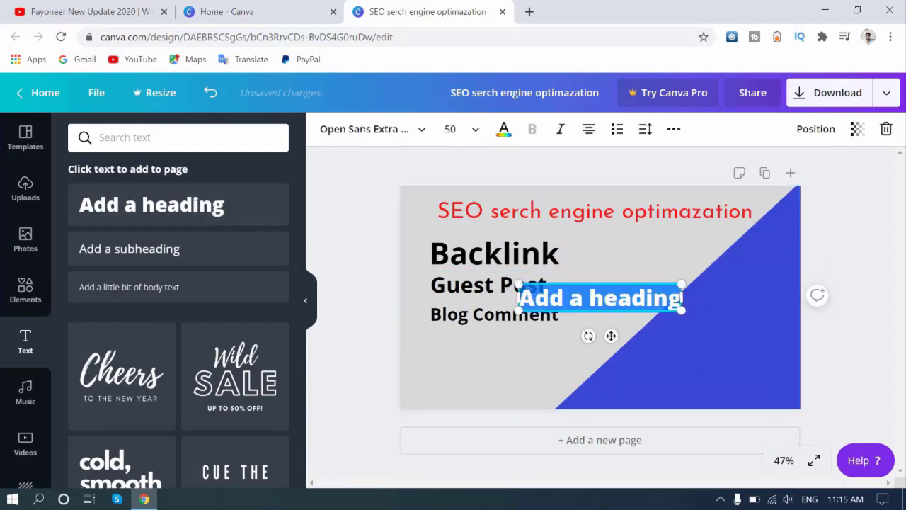
{"action": "key", "text": "BackSpace"}
{"action": "type", "text": "Fiv"}
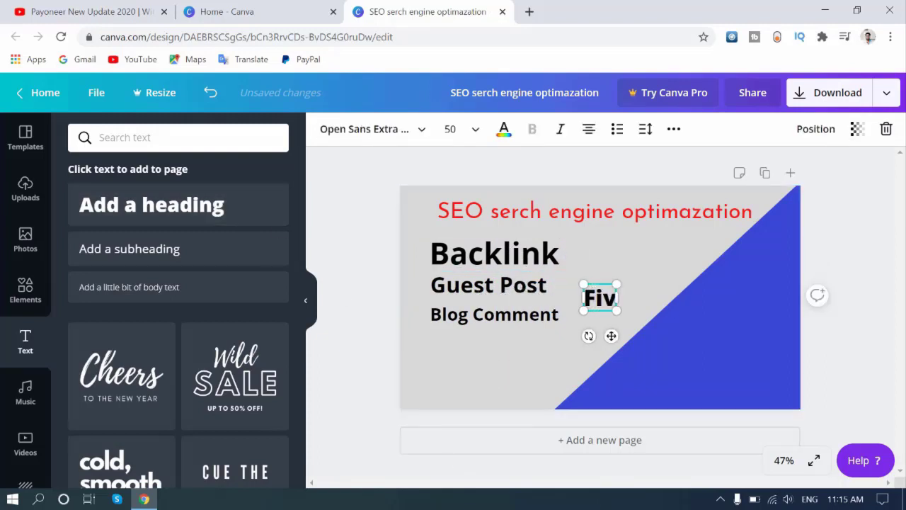
{"action": "type", "text": "err.com"}
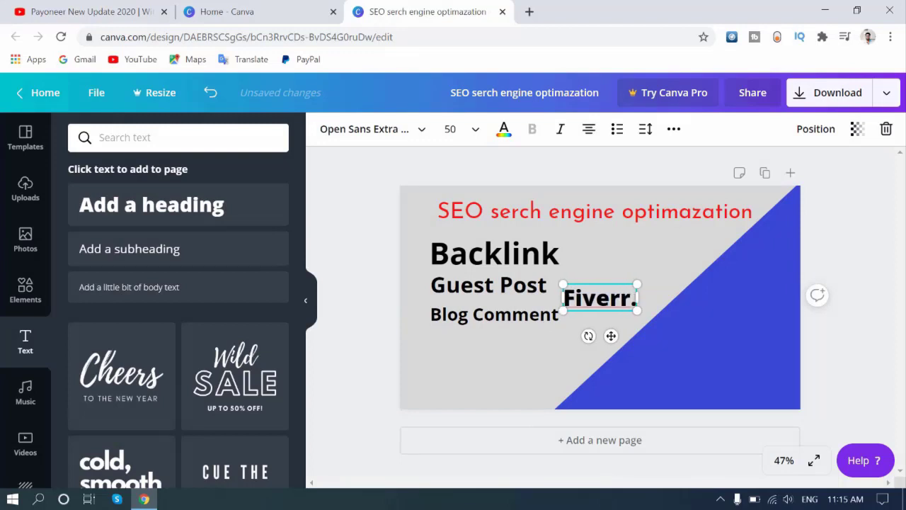
{"action": "left_click", "coordinate": [528, 363]}
{"action": "left_click_drag", "start_coordinate": [591, 304], "coordinate": [480, 380]}
Step: Add a heading reading "SEO" and place it greatly enlarged on the lower part of the blue triangle
{"action": "left_click", "coordinate": [704, 358]}
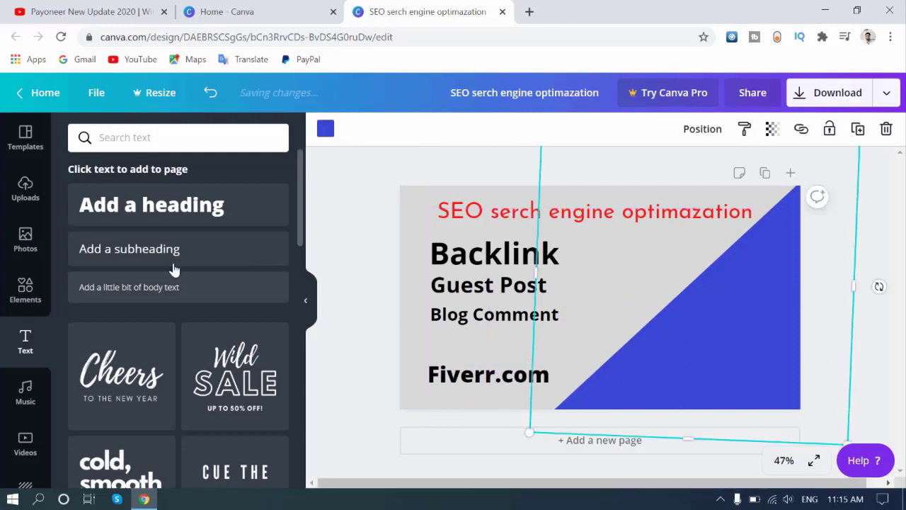
{"action": "left_click", "coordinate": [165, 206]}
{"action": "type", "text": "SEO"}
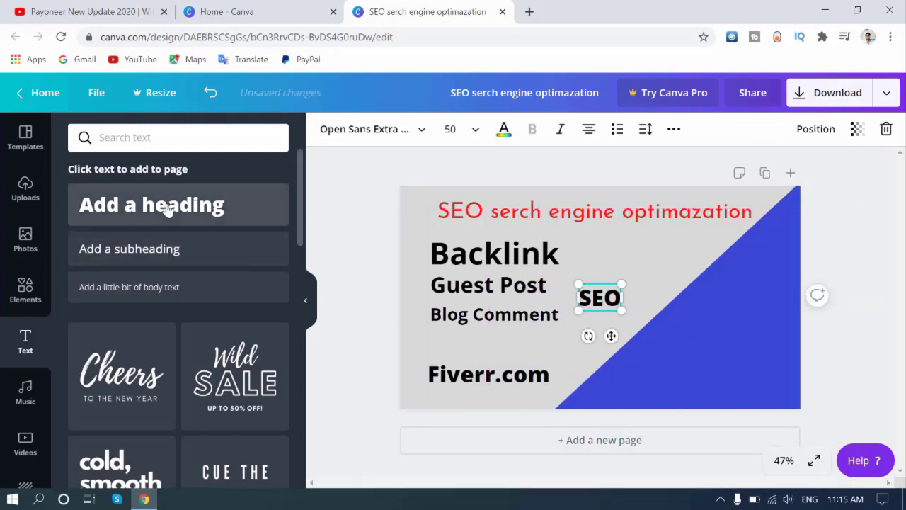
{"action": "left_click", "coordinate": [700, 396]}
{"action": "left_click_drag", "start_coordinate": [612, 312], "coordinate": [760, 413]}
{"action": "left_click", "coordinate": [364, 269]}
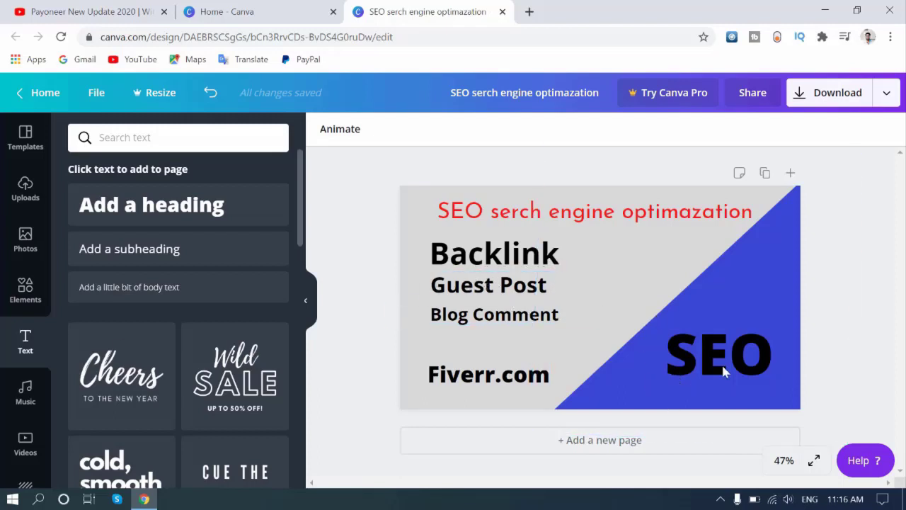
Step: Download the design as a PNG and open the downloaded image for viewing, dismissing the editing tip
{"action": "left_click", "coordinate": [813, 101]}
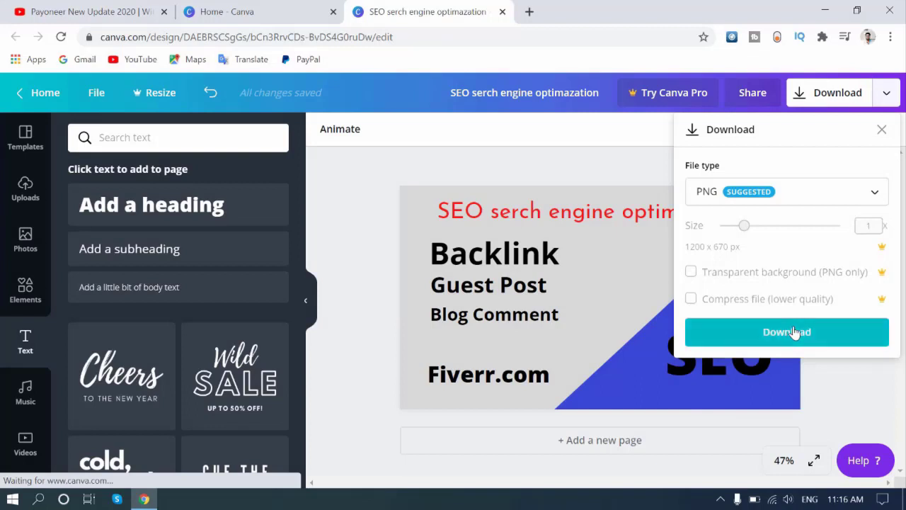
{"action": "left_click", "coordinate": [794, 331]}
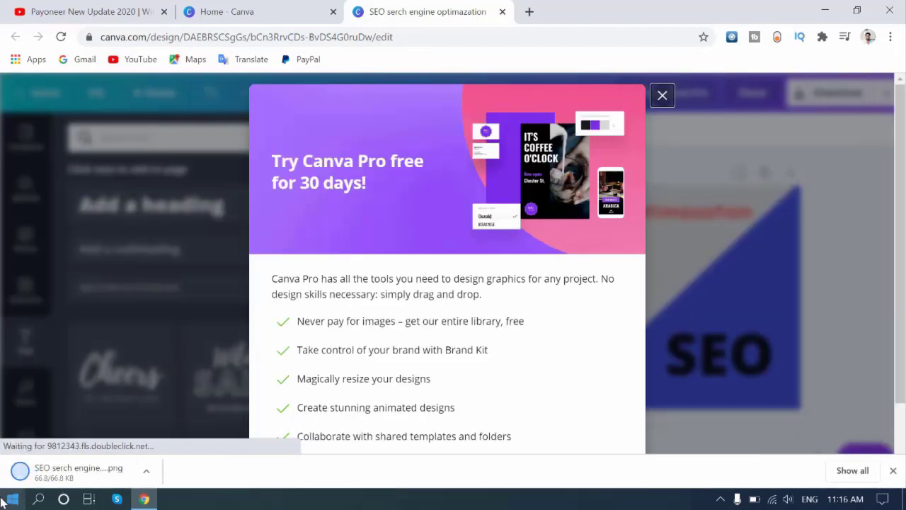
{"action": "left_click", "coordinate": [61, 476]}
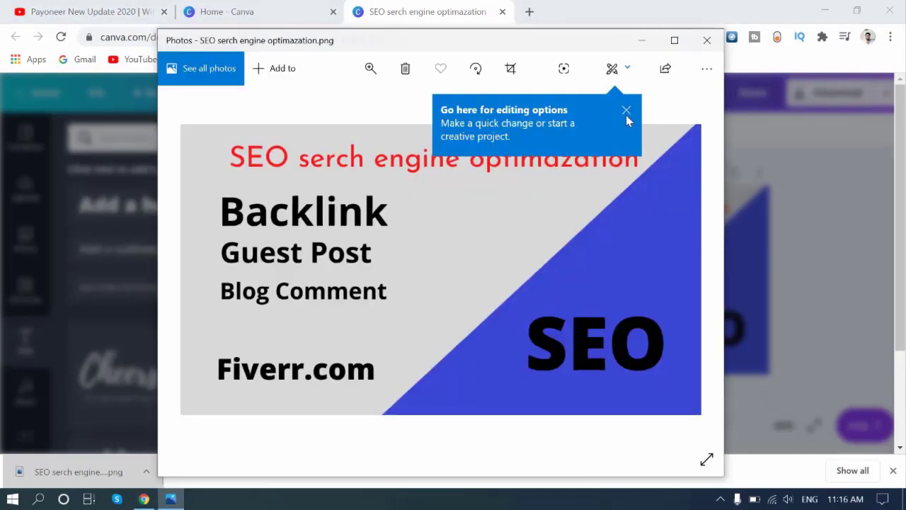
{"action": "left_click", "coordinate": [626, 112]}
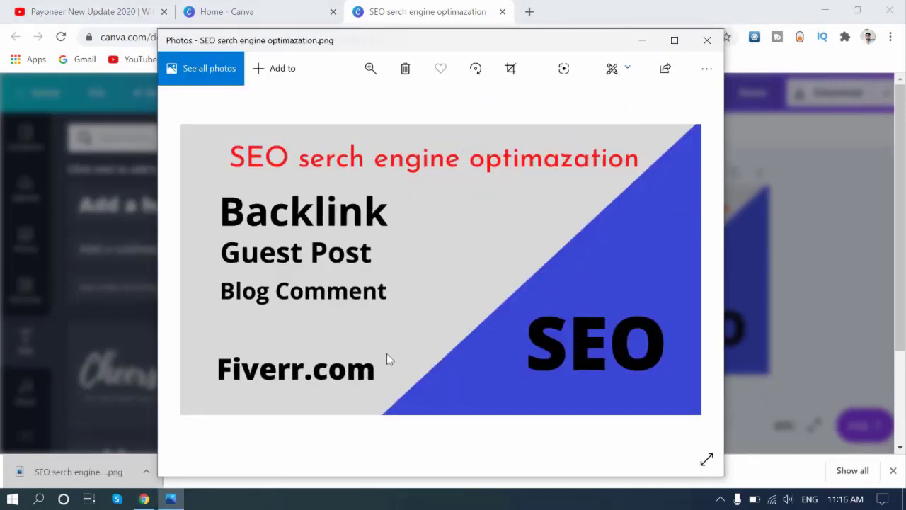